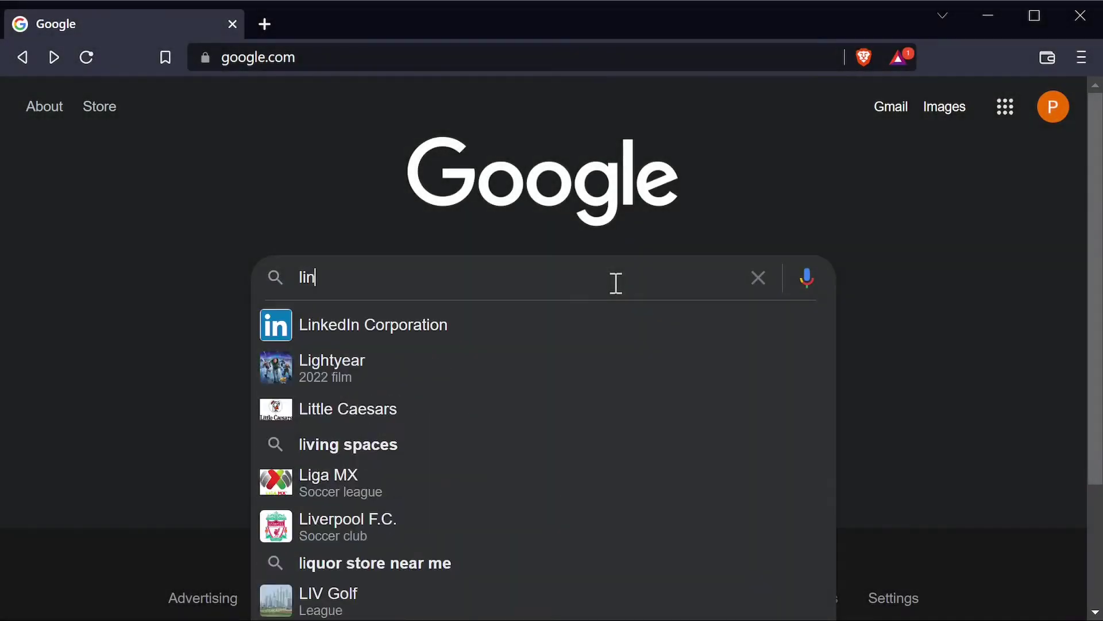
Search Google for 'linux mint' and open the Linux Mint download page
text(int)
key(Return)
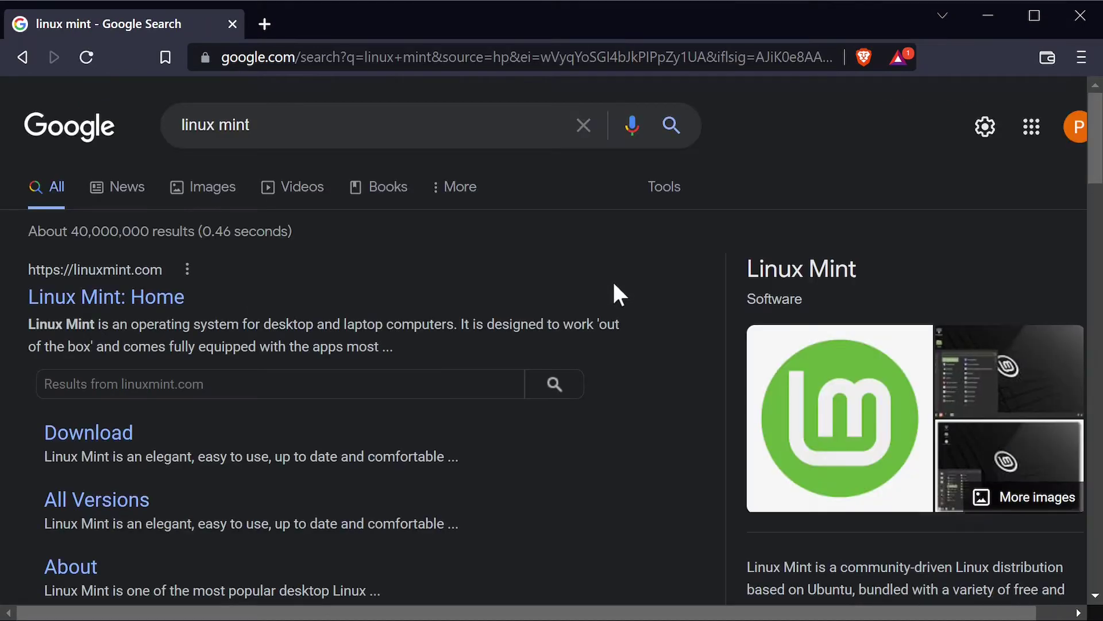
click(106, 434)
scroll(340, 372, down, 7)
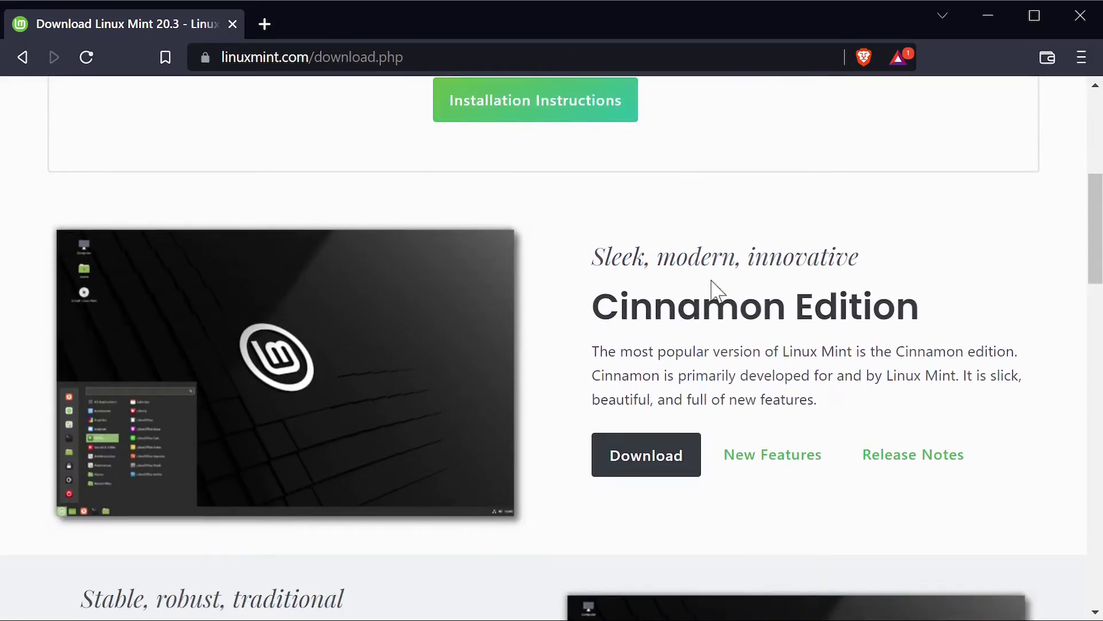
Choose the Cinnamon Edition and pick a mirror to download the 2.1 GB Linux Mint 20.3 ISO
click(647, 460)
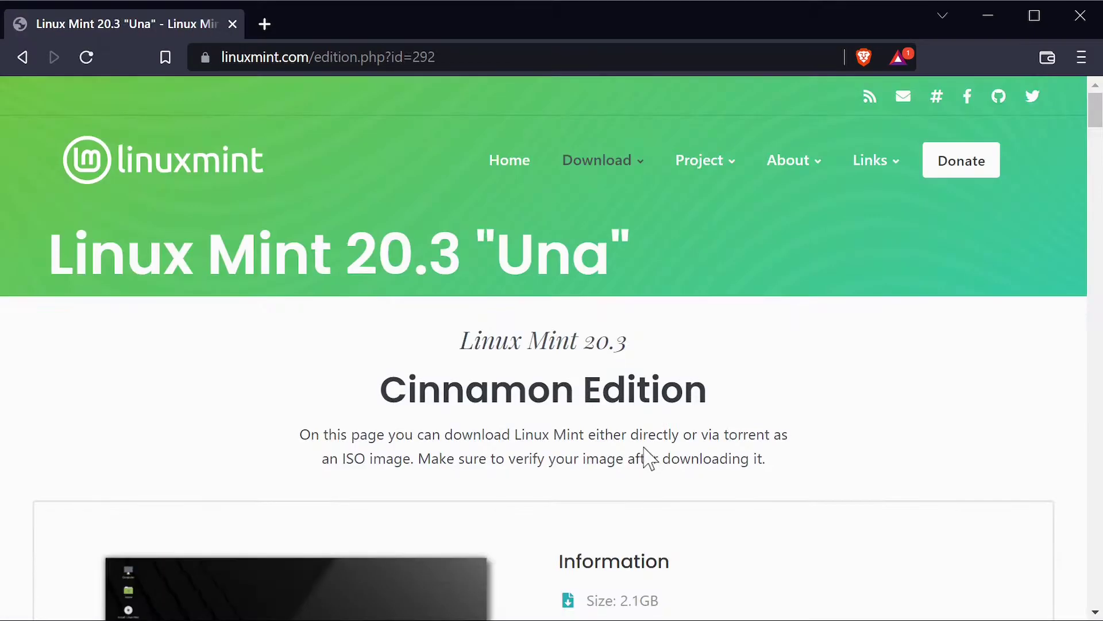
scroll(653, 446, down, 7)
scroll(728, 415, down, 12)
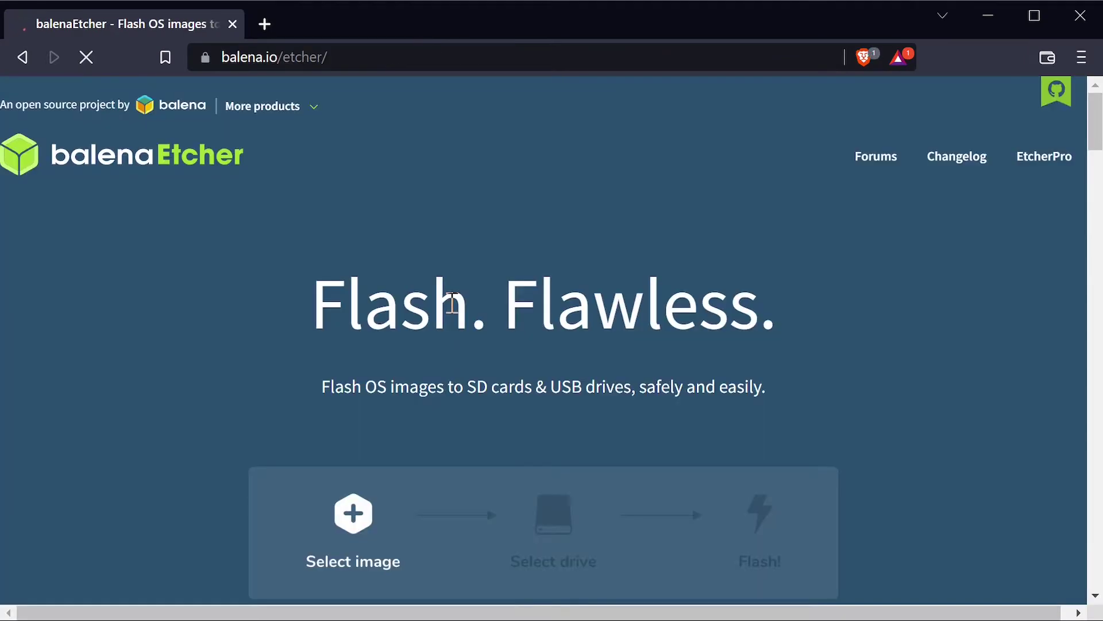
Download balenaEtcher for Windows
scroll(453, 311, down, 2)
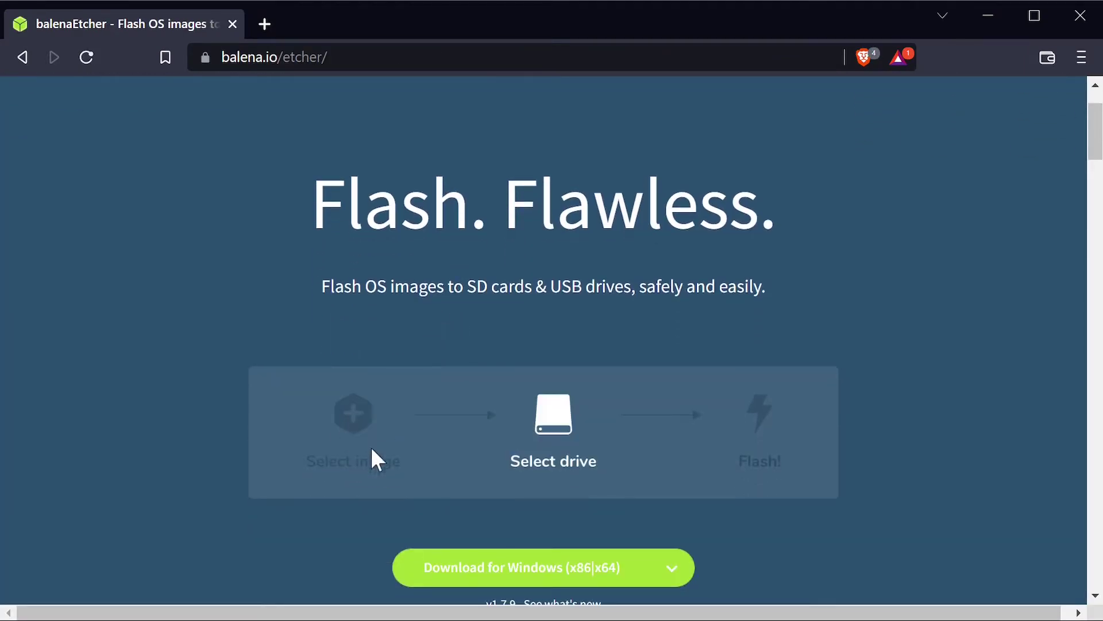
scroll(534, 586, down, 2)
click(584, 473)
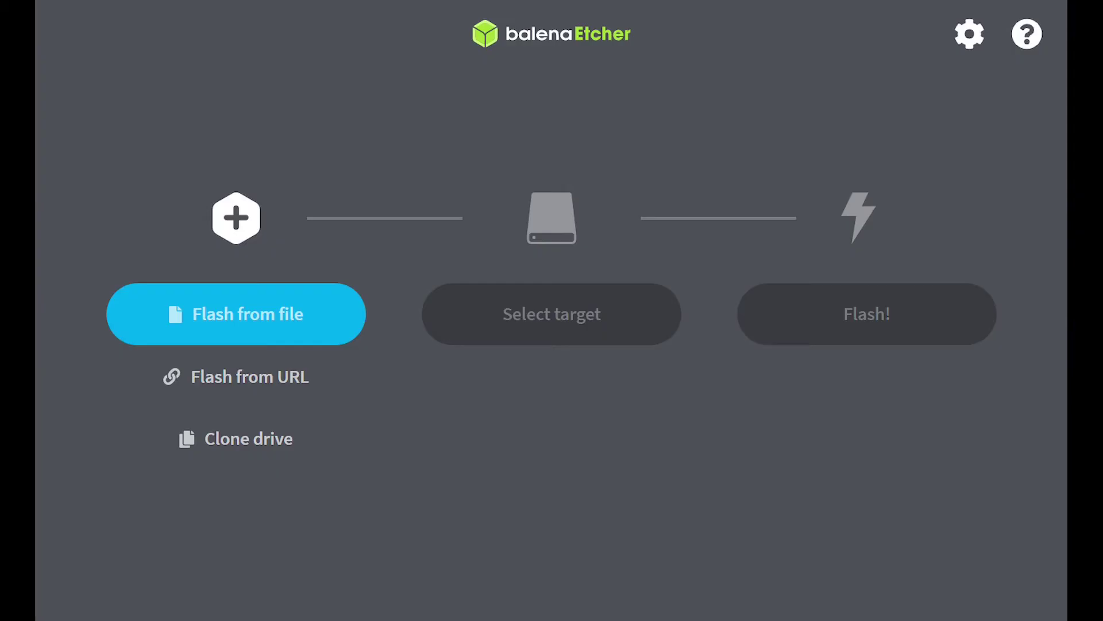
Flash the Linux Mint ISO onto the 15.5 GB USB DISK 3.0 target drive
click(289, 311)
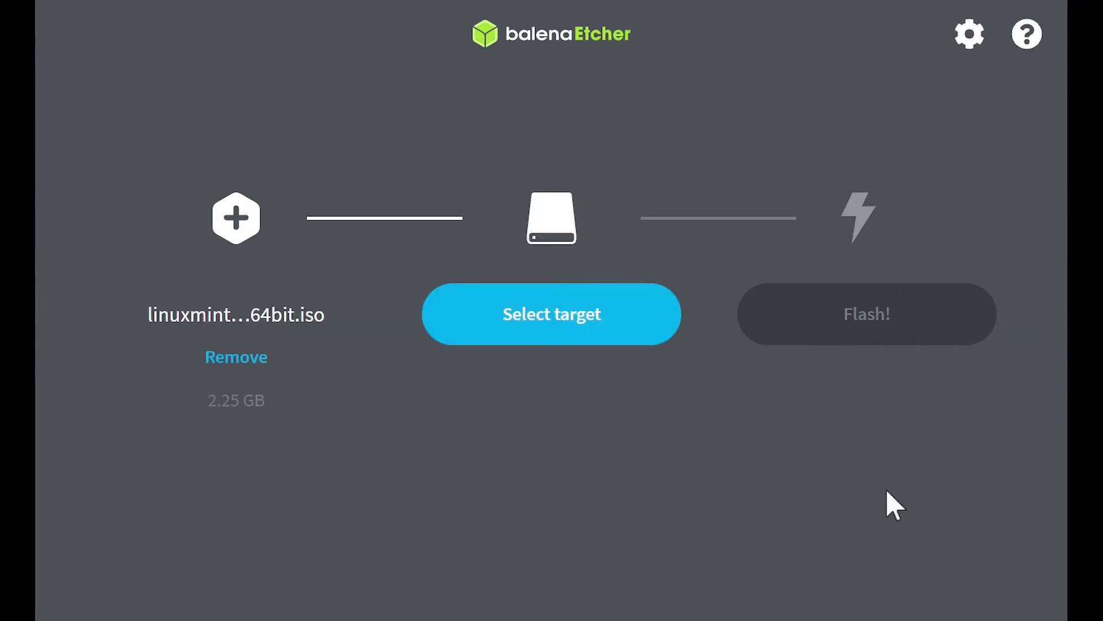
click(571, 327)
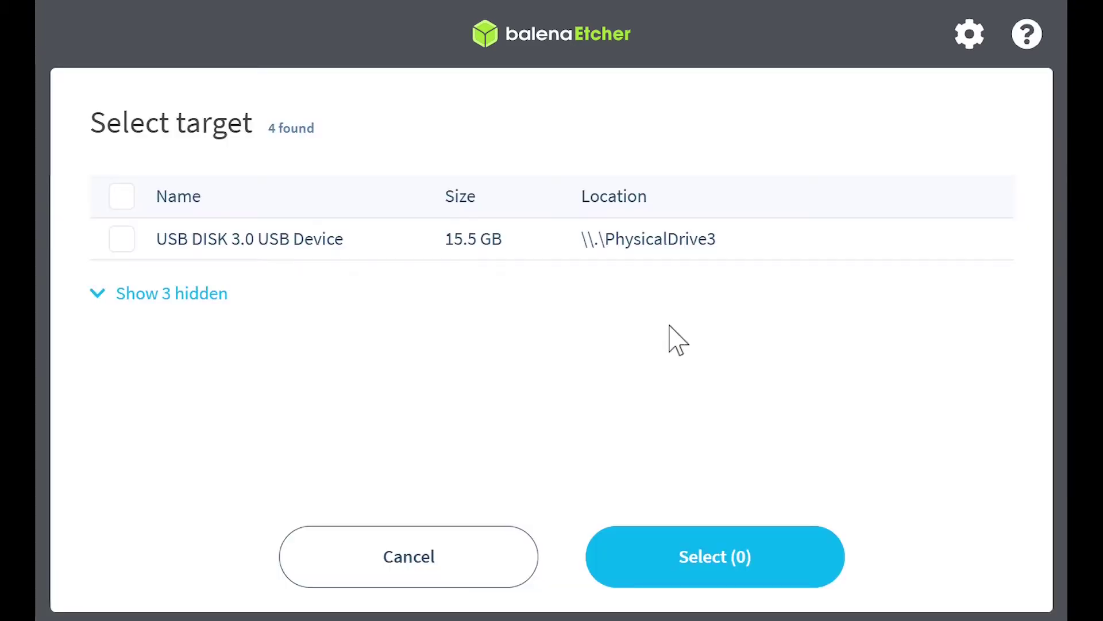
click(121, 239)
click(768, 560)
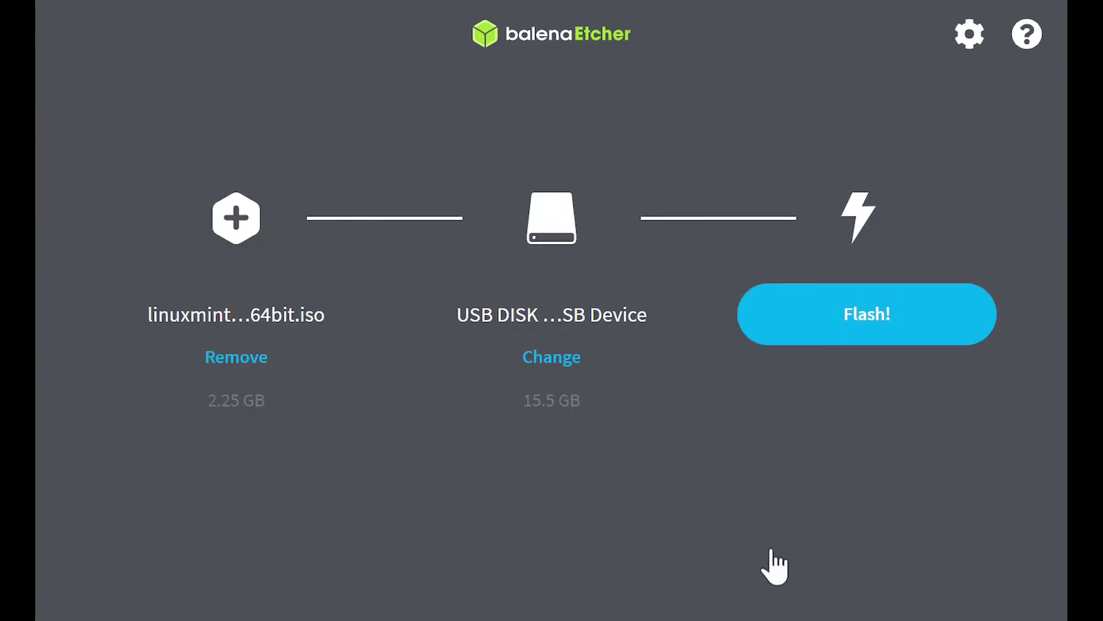
click(846, 305)
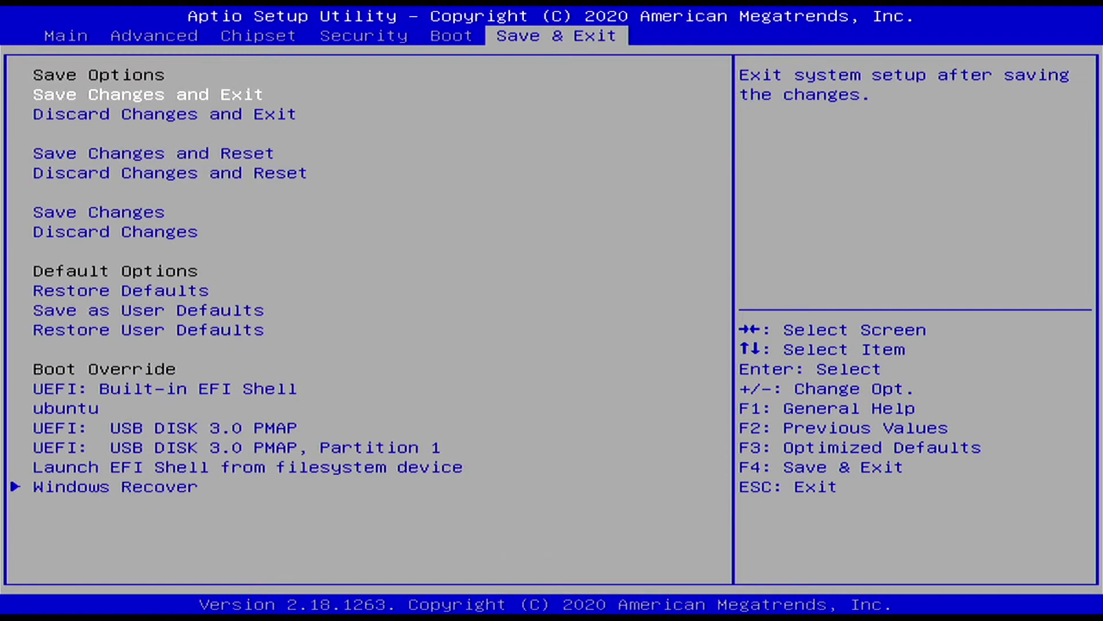
Move down to the UEFI: USB DISK 3.0 PMAP entry under Boot Override
key(Down)
key(Down)
key(Down)
key(Down)
key(Down)
key(Down)
key(Down)
key(Down)
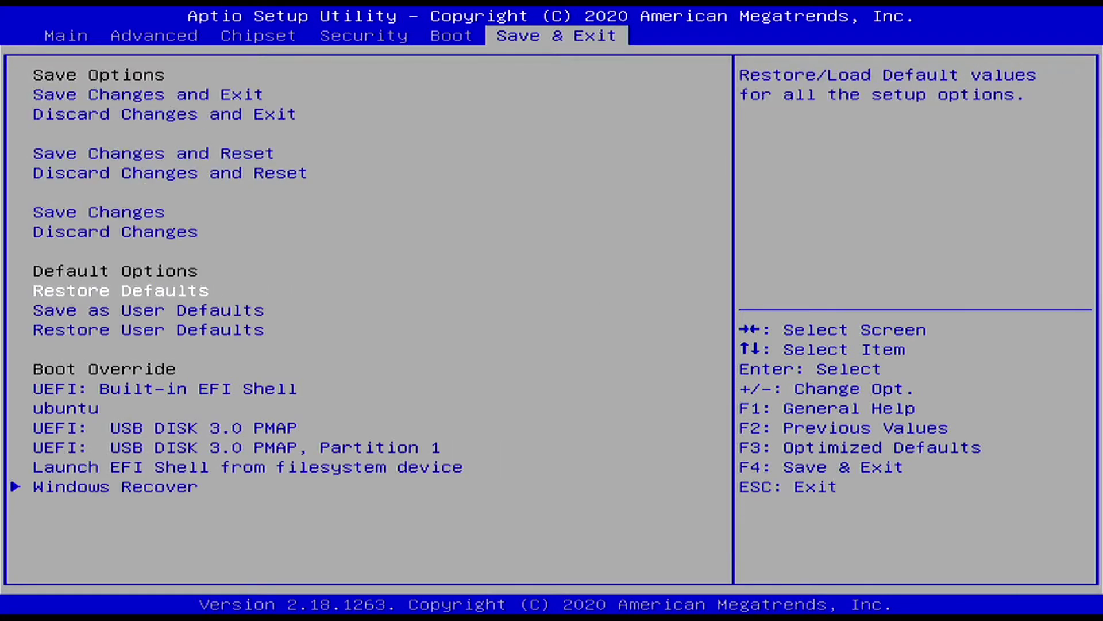
key(Down)
key(Down)
key(Down)
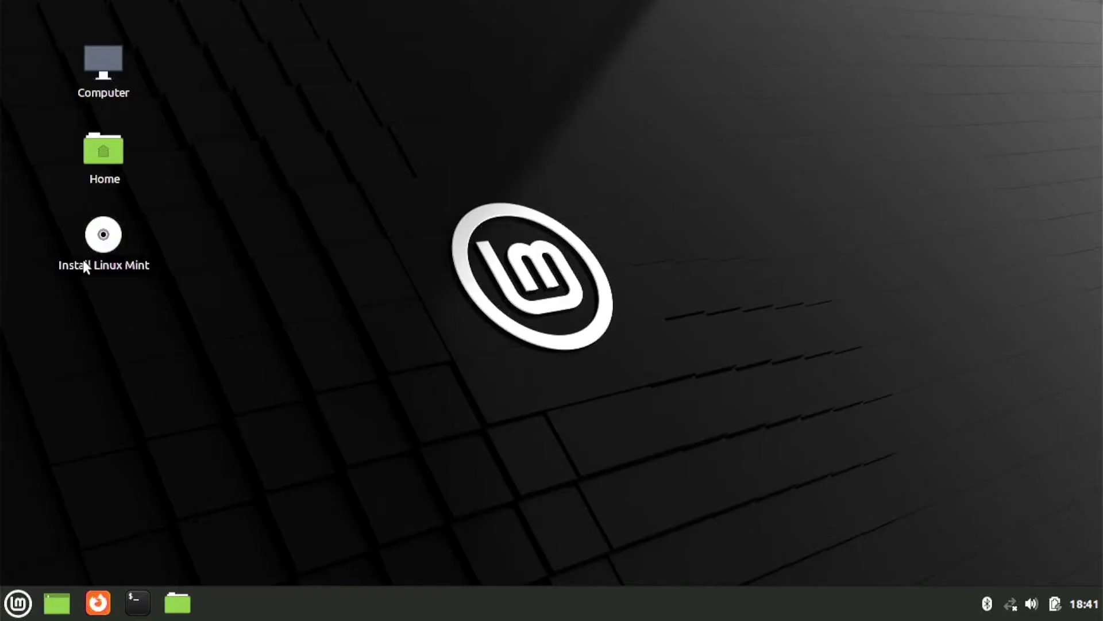
Launch Install Linux Mint, accept English and the default keyboard layout, and enable multimedia codecs
double_click(83, 260)
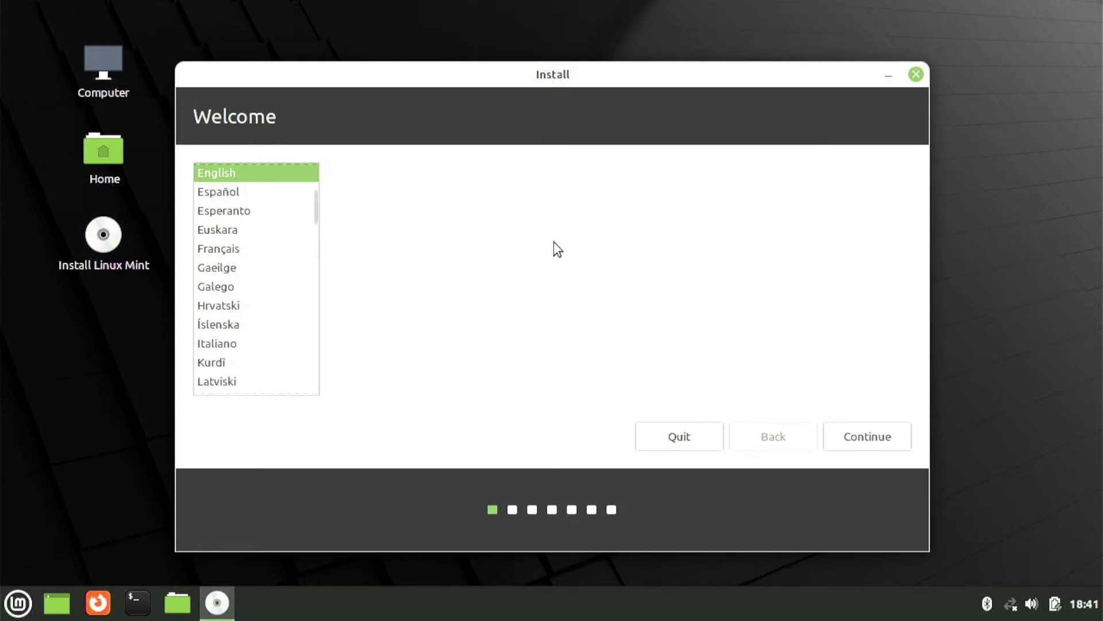
click(842, 450)
click(840, 445)
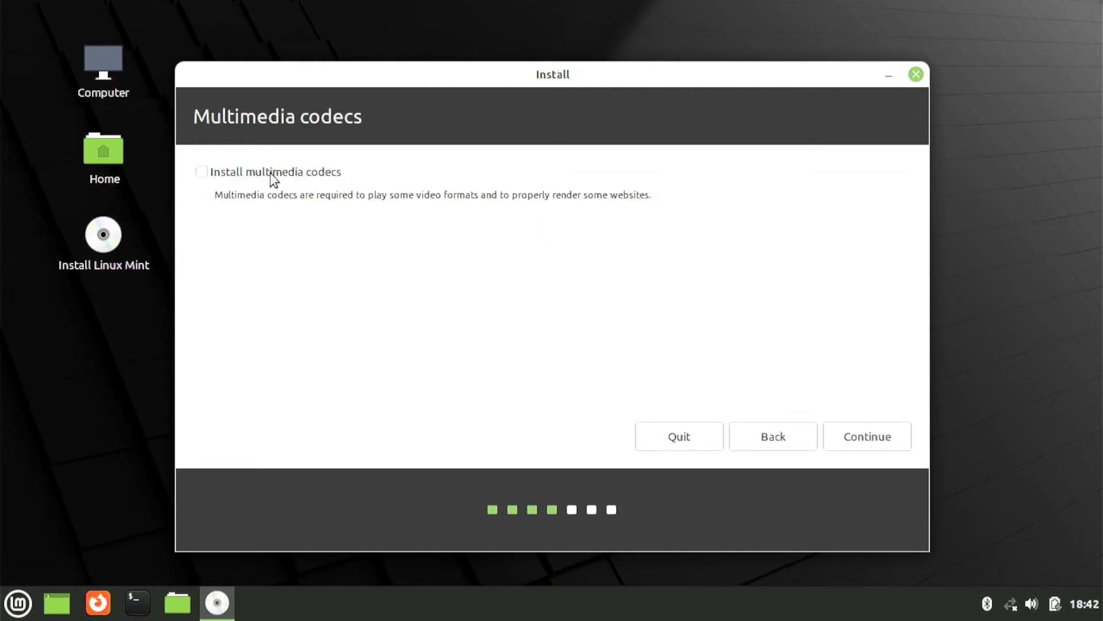
click(274, 178)
click(831, 444)
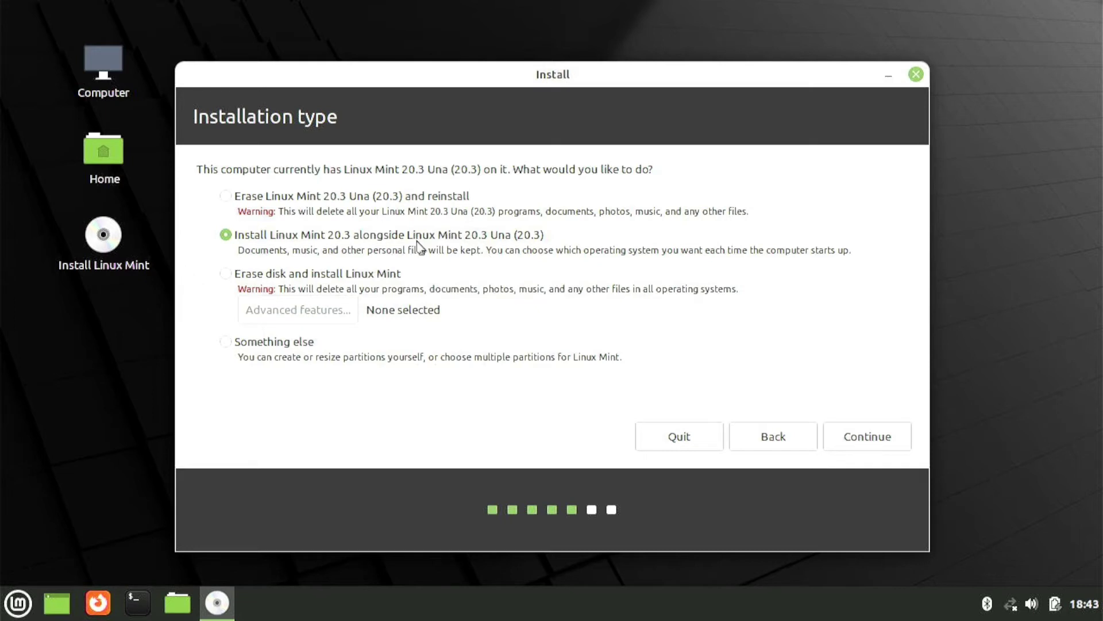
Choose Erase disk and install Linux Mint with no LVM or encryption, and confirm writing the partitions
click(337, 272)
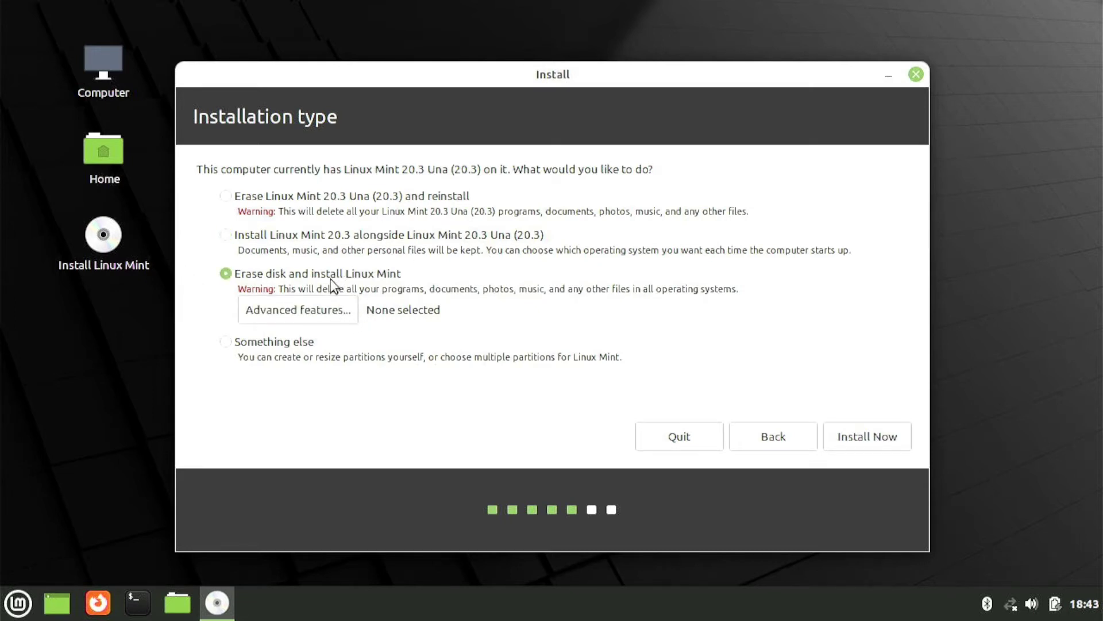
click(312, 313)
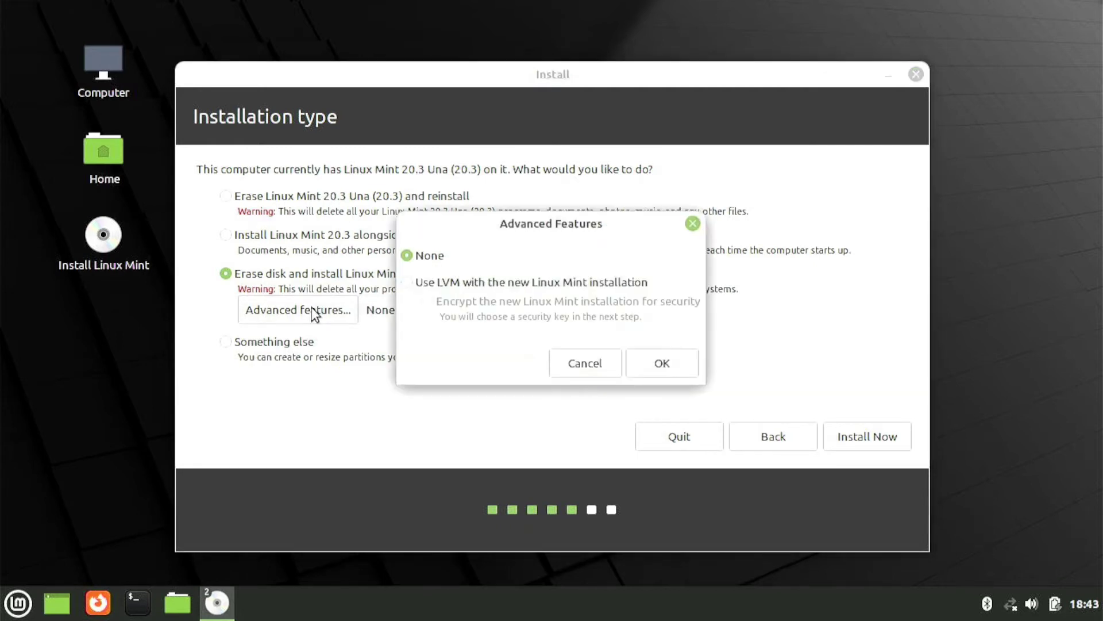
click(652, 368)
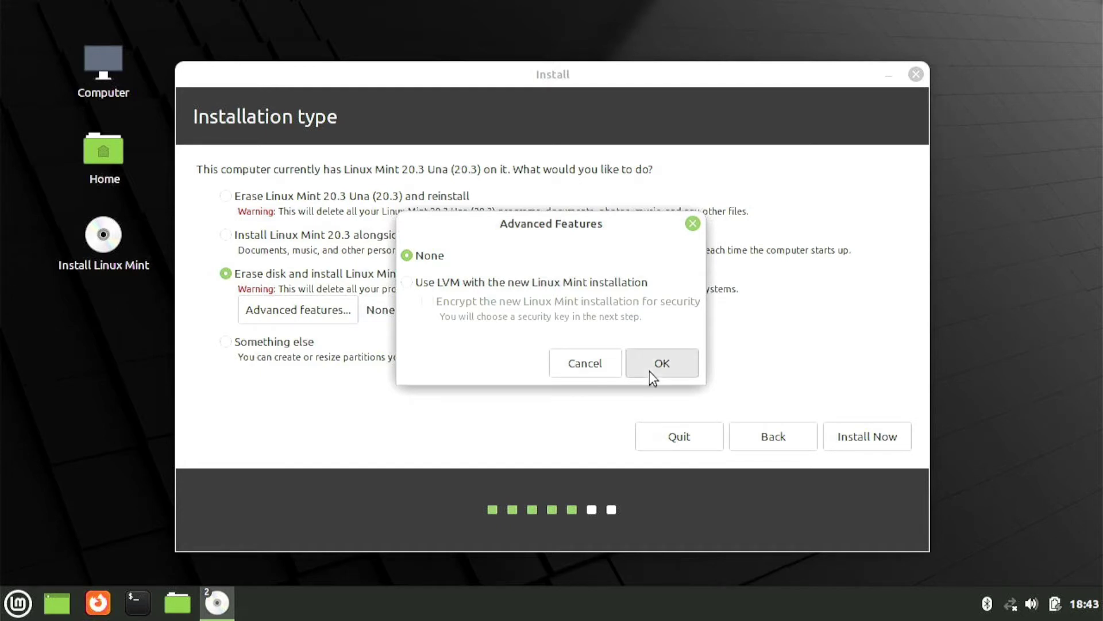
click(849, 445)
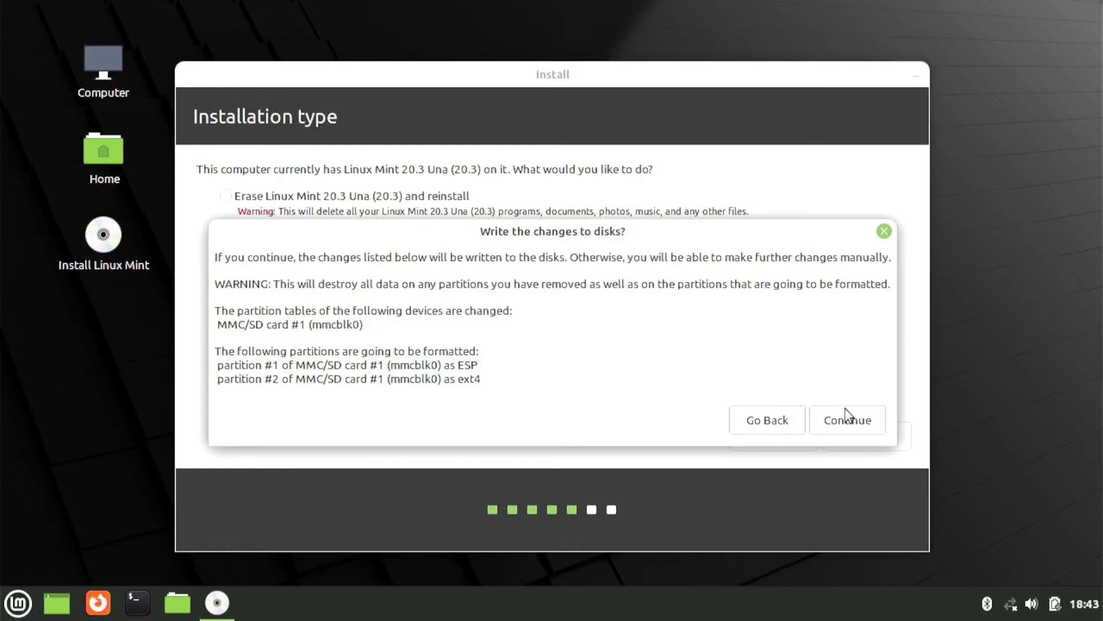
click(846, 417)
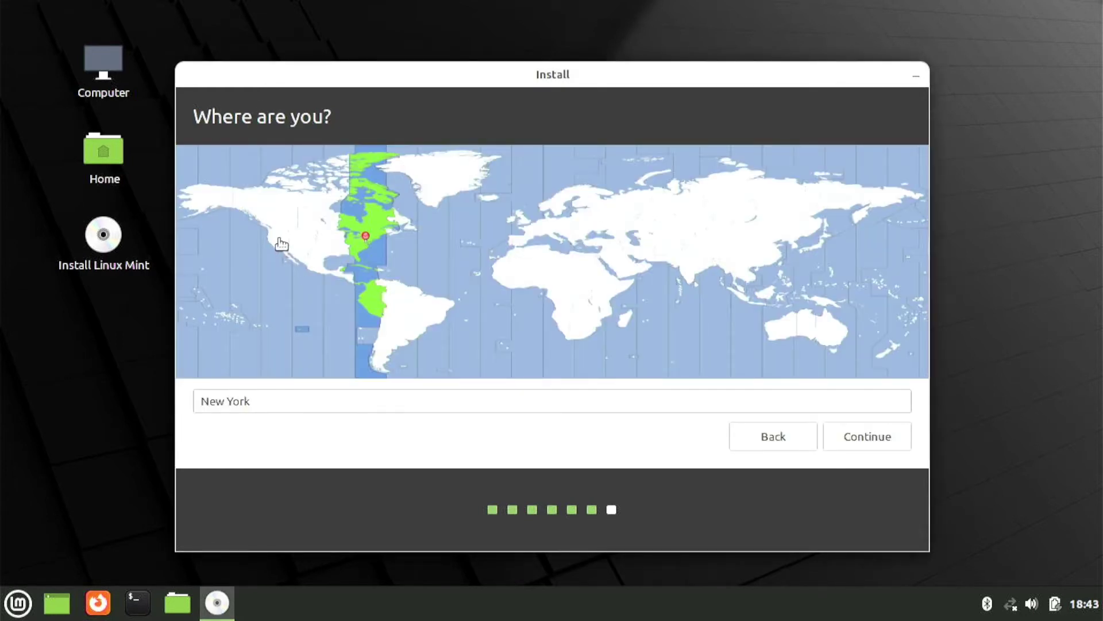
Pick Los Angeles, enter the user's name and password twice, then restart after installation
click(281, 244)
text(ohn)
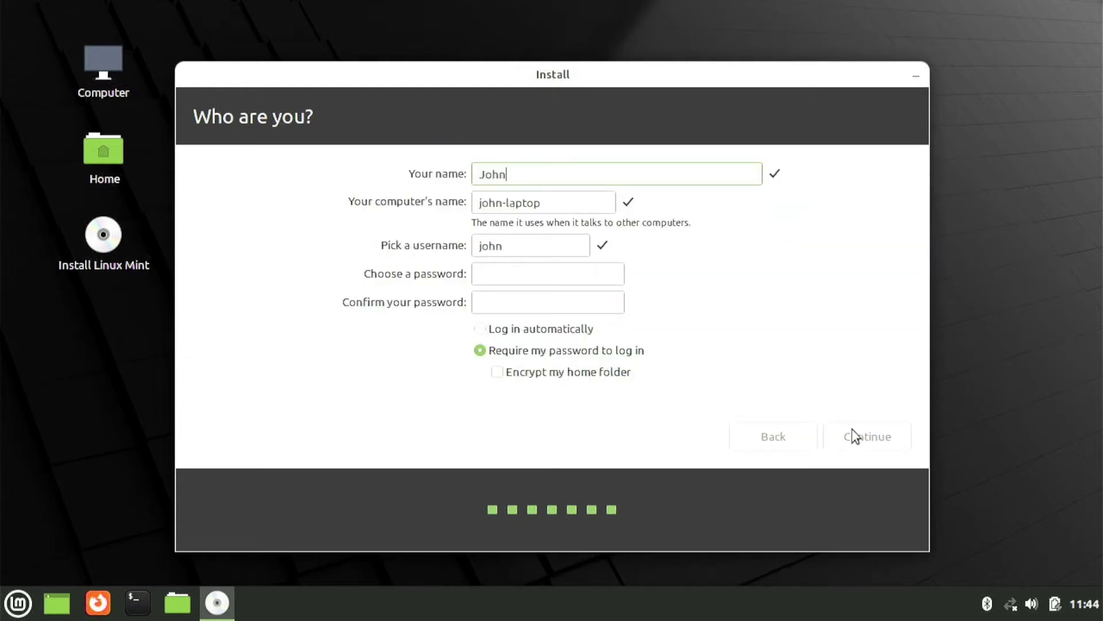
click(535, 276)
text(••••)
click(508, 302)
text(••••)
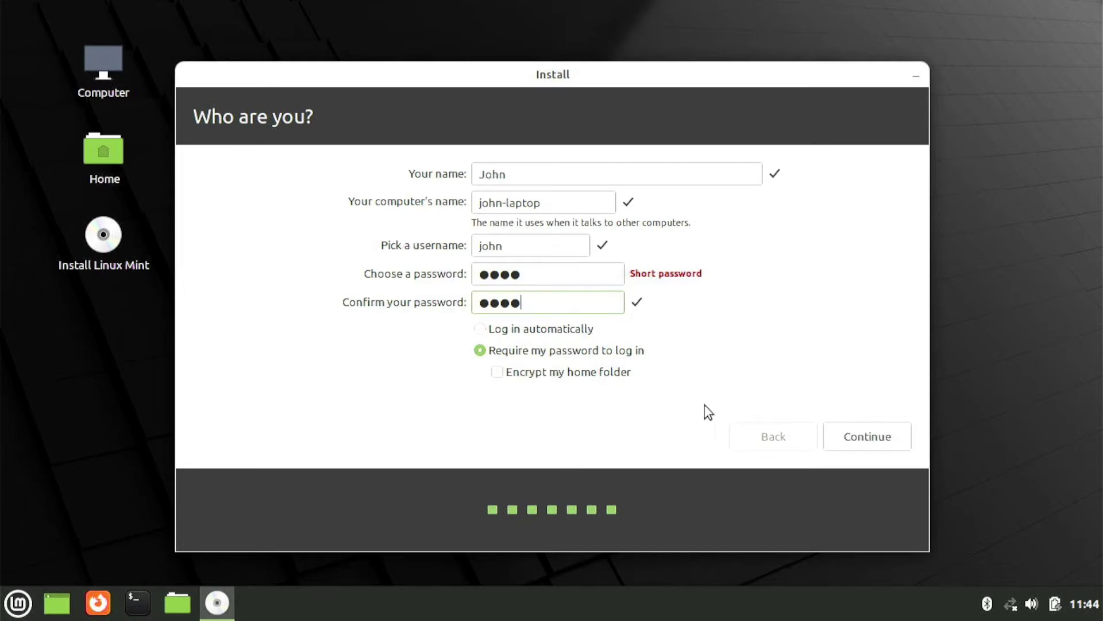
click(871, 440)
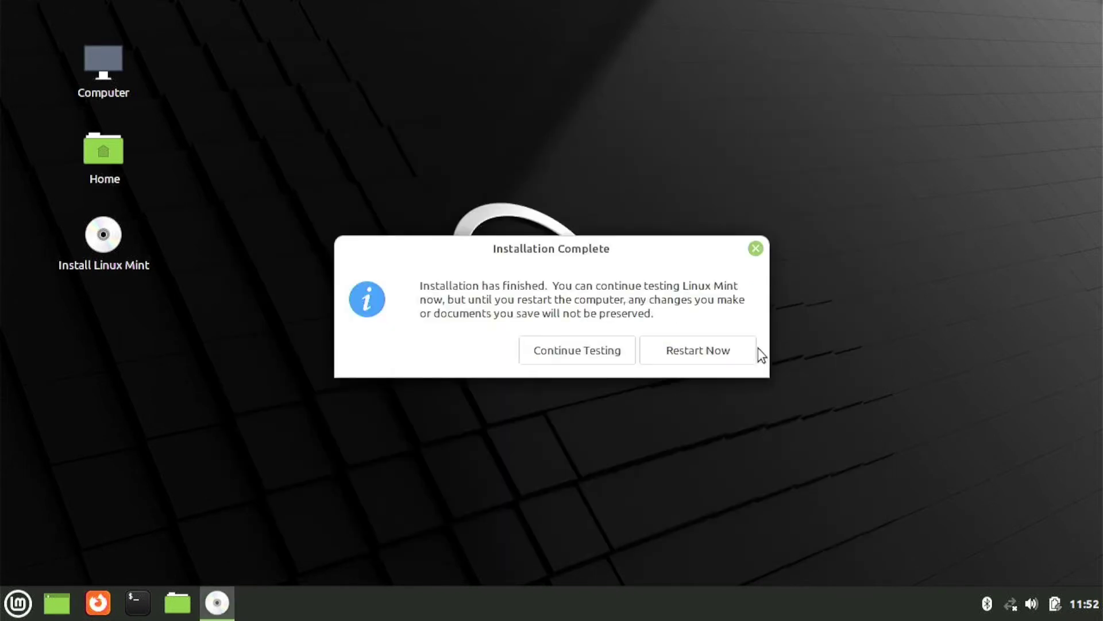
click(711, 345)
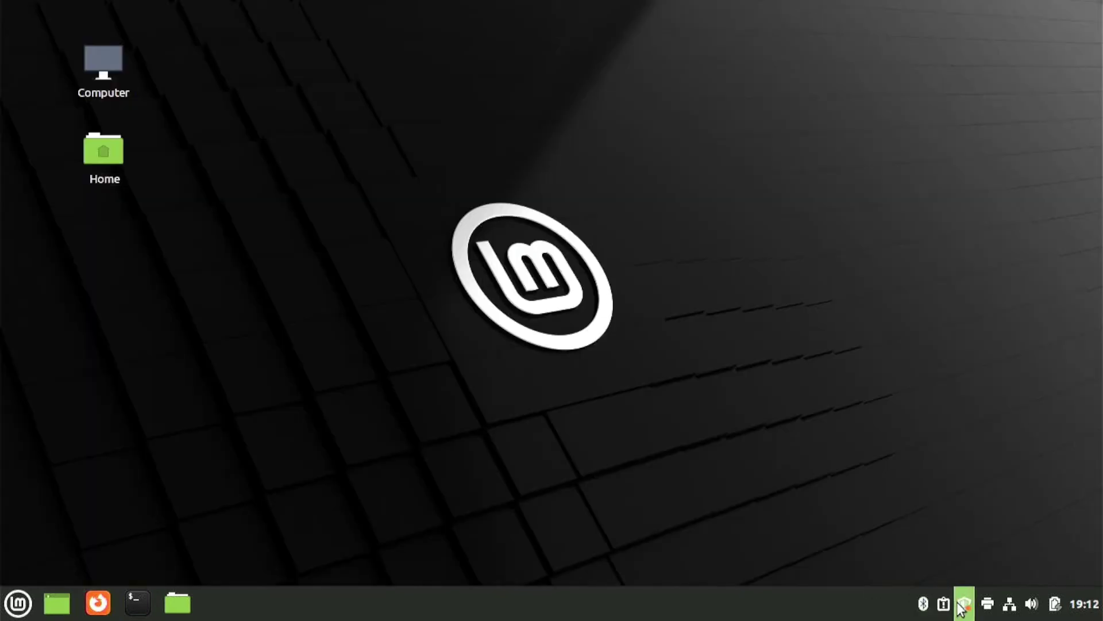
Open Update Manager, authenticate, and switch the main mirror to Linux Mint
click(962, 604)
click(579, 514)
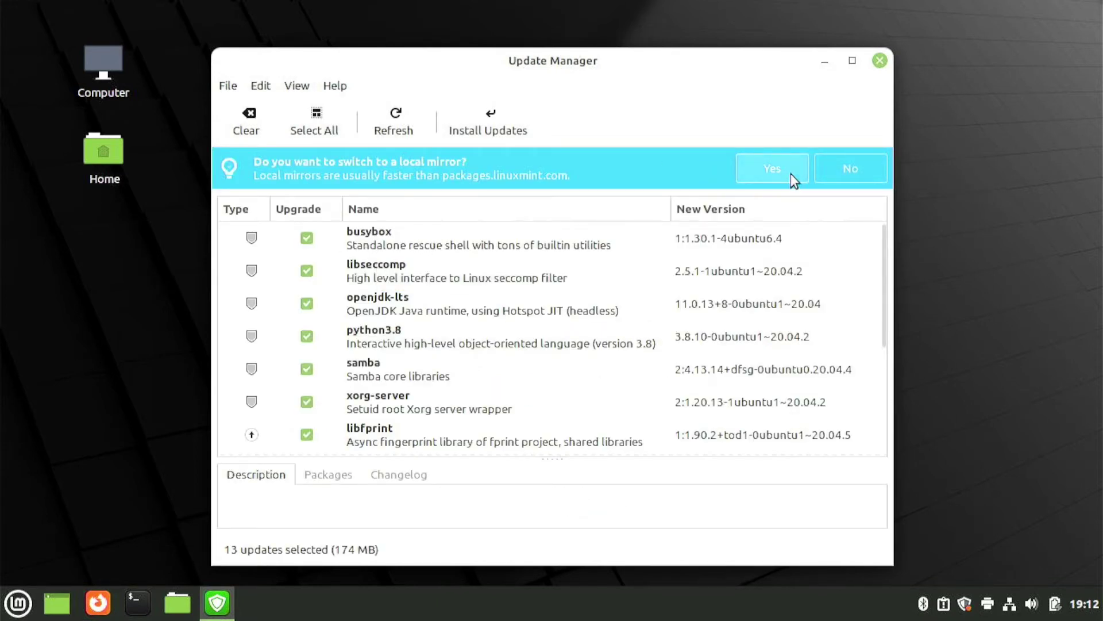
click(790, 174)
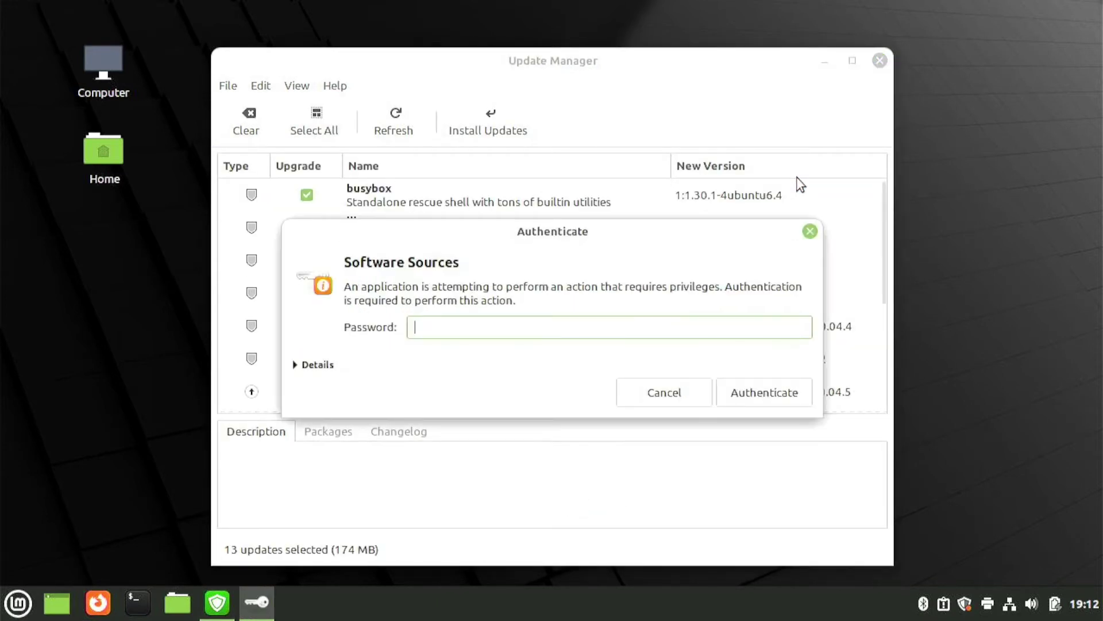
text(**)
key(Return)
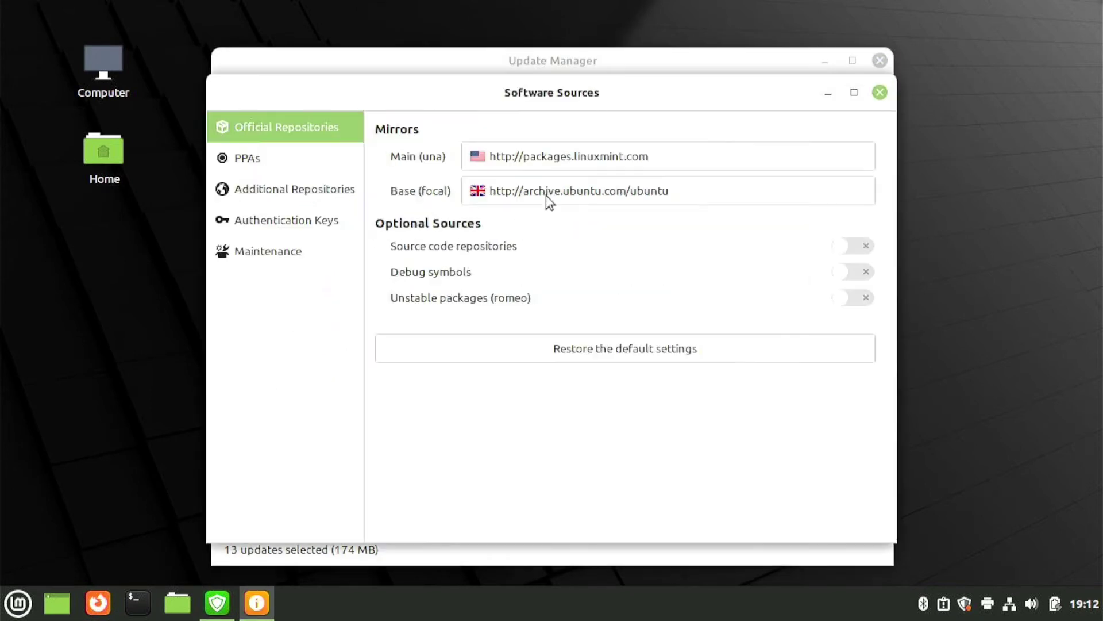
click(555, 151)
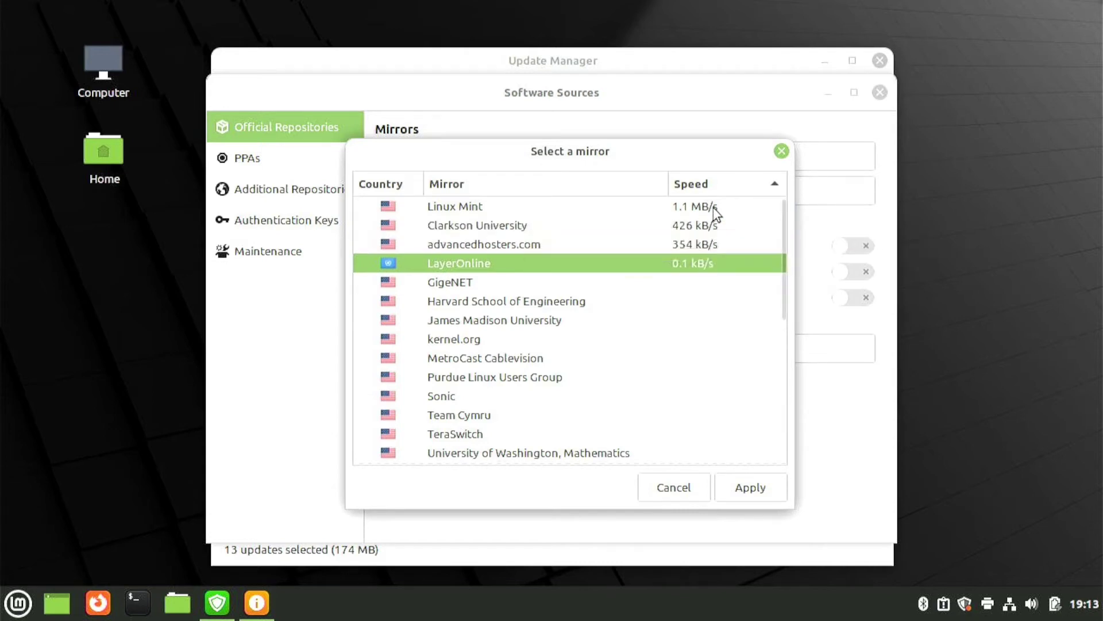
click(713, 207)
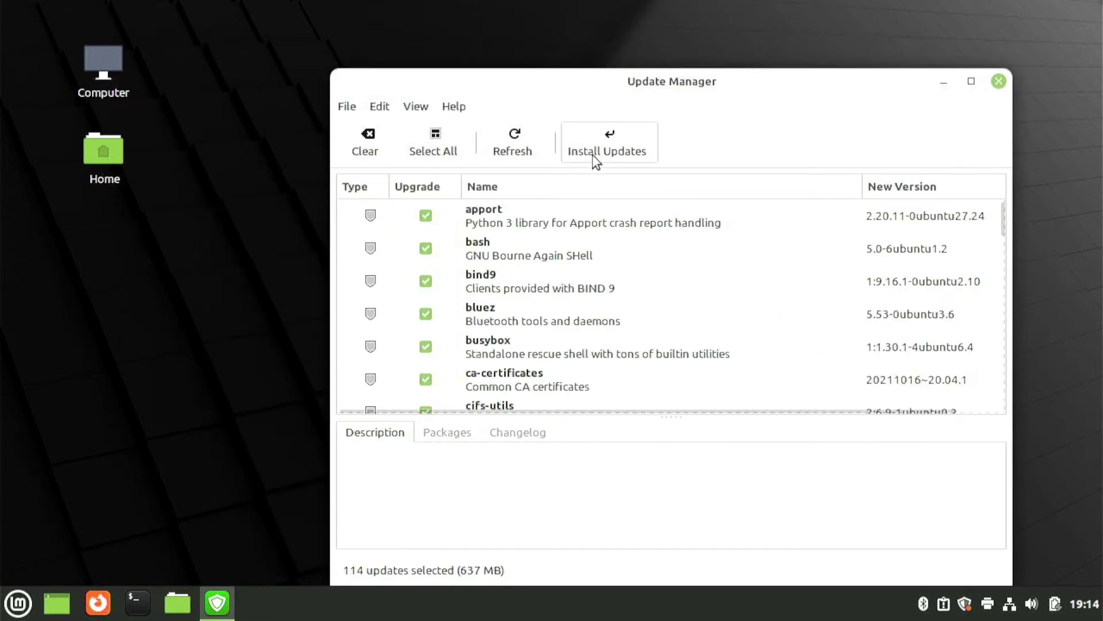
Install all 114 pending updates and restart the system from the main menu
click(592, 154)
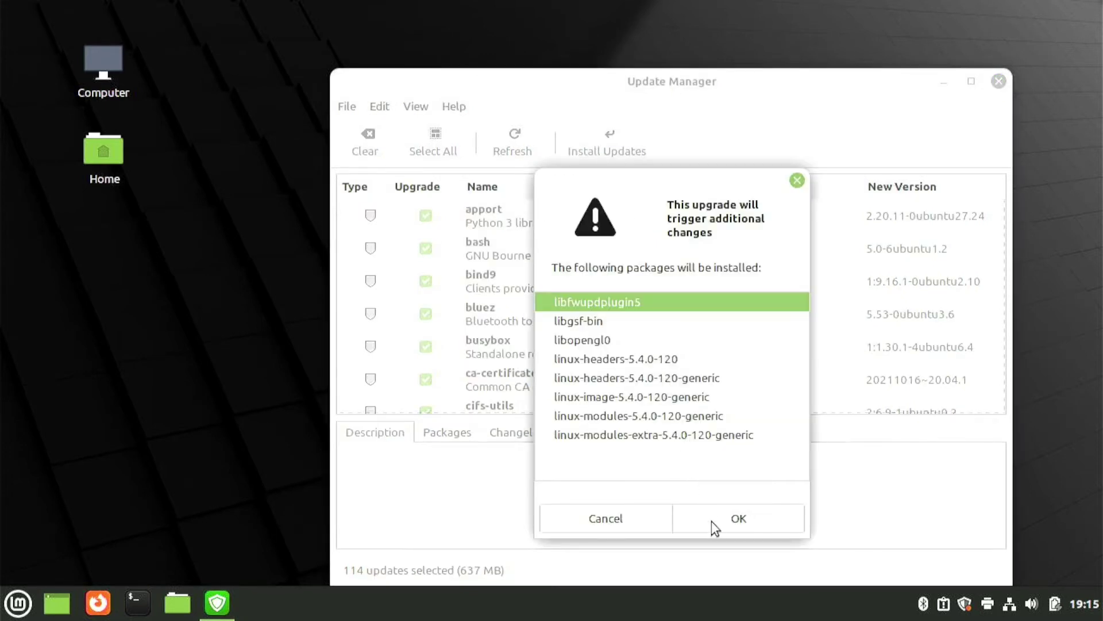
click(712, 522)
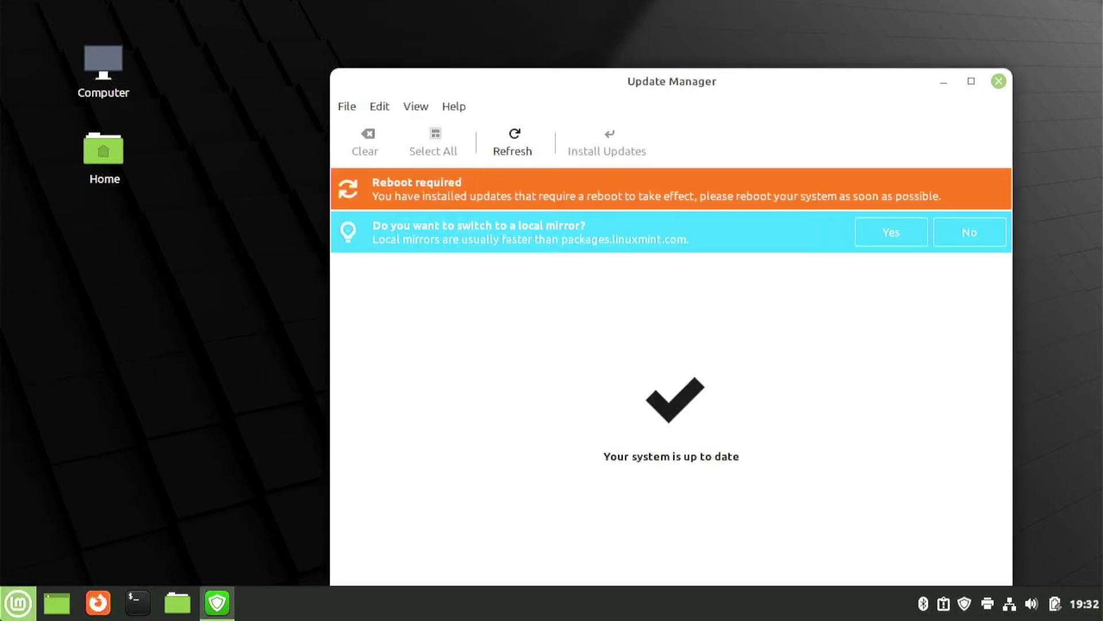
click(17, 602)
click(45, 550)
click(490, 343)
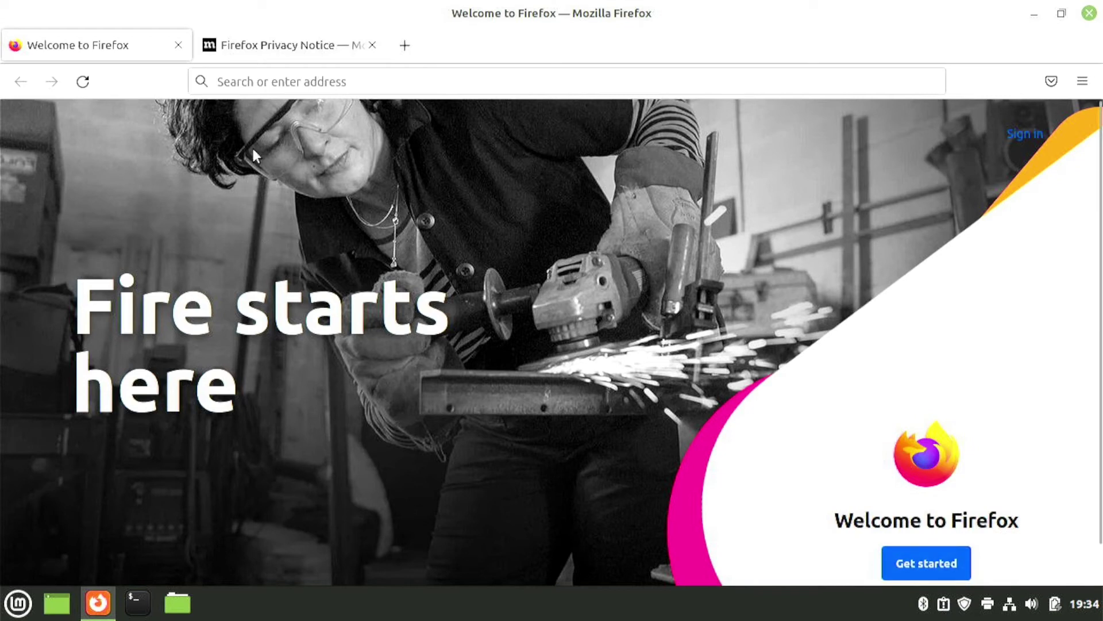
Go to google.com in Firefox
click(275, 70)
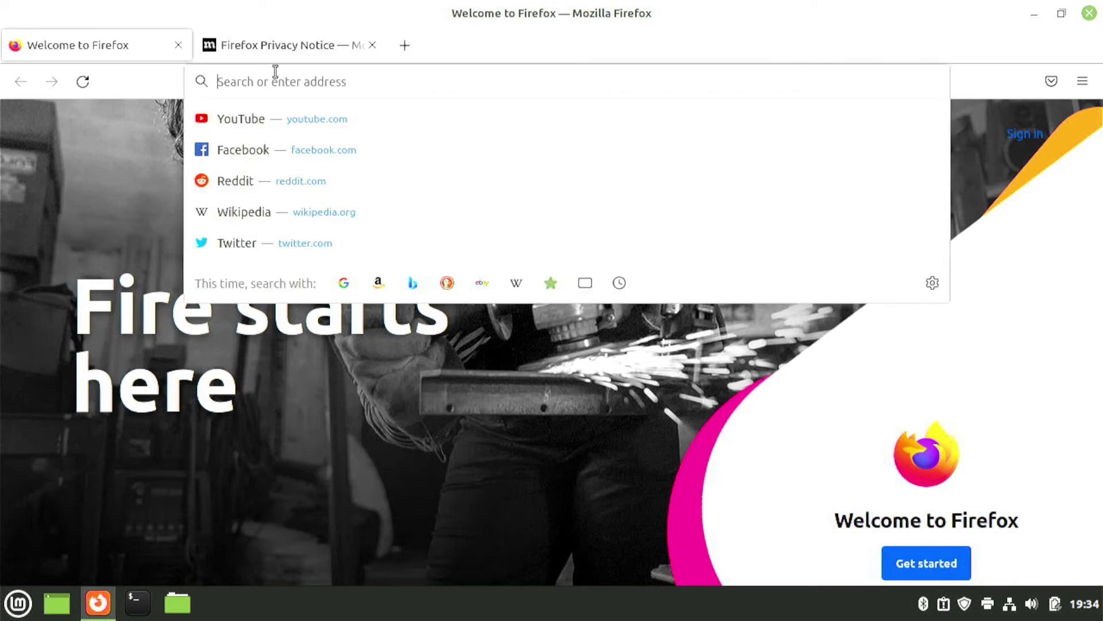
text(google.com)
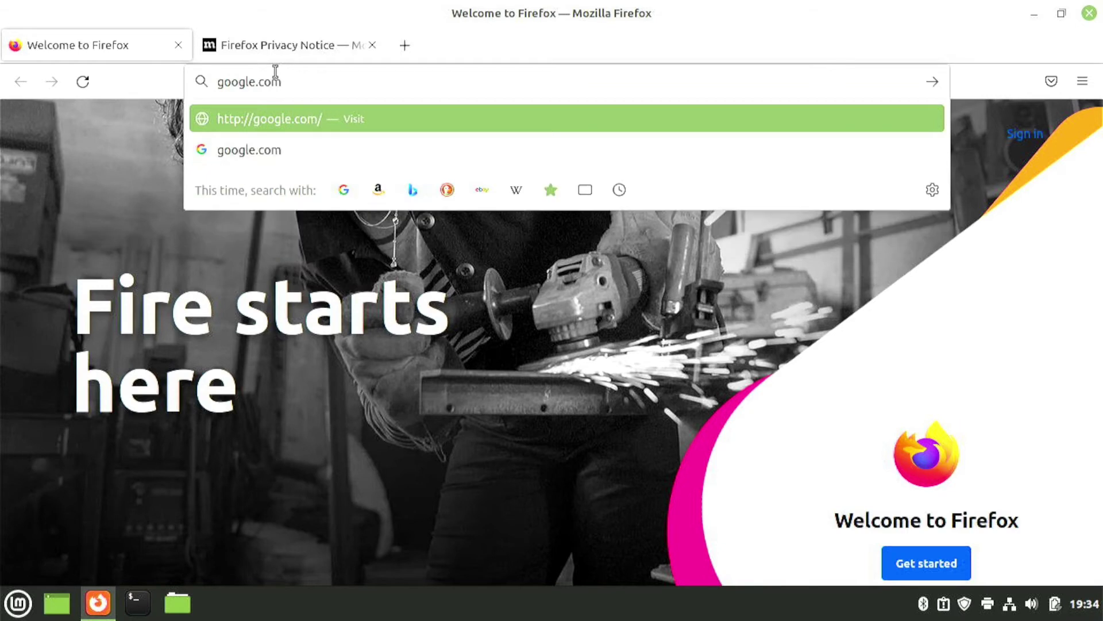
key(Return)
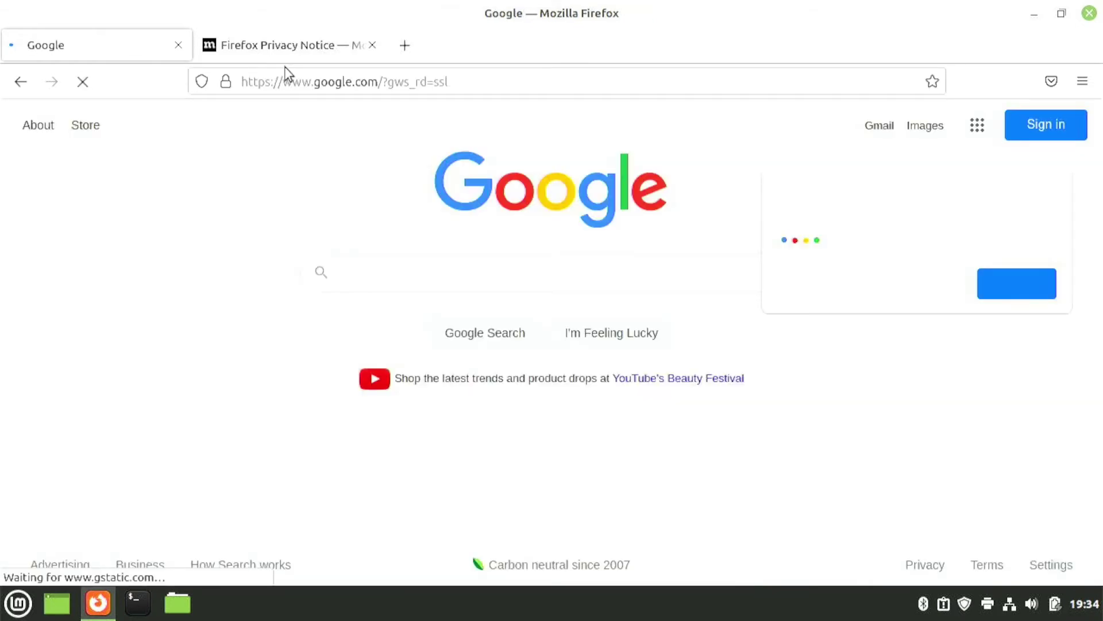
Search rtl8723du and show the lwfinger/rtl8723du GitHub repository's Code download menu
text(rtl8723)
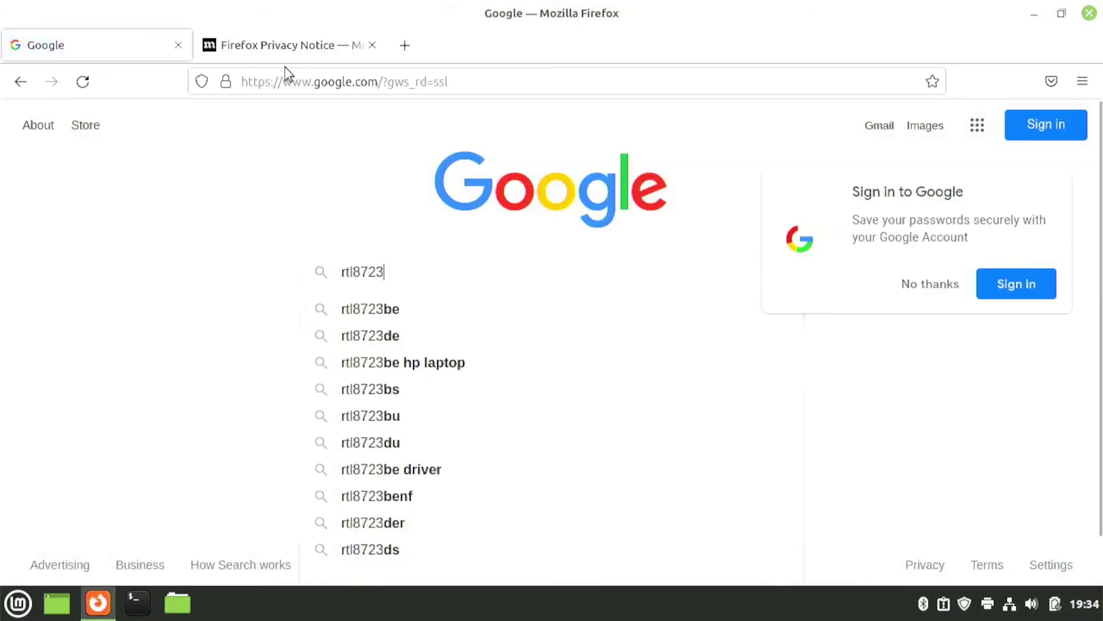
text(du)
key(Return)
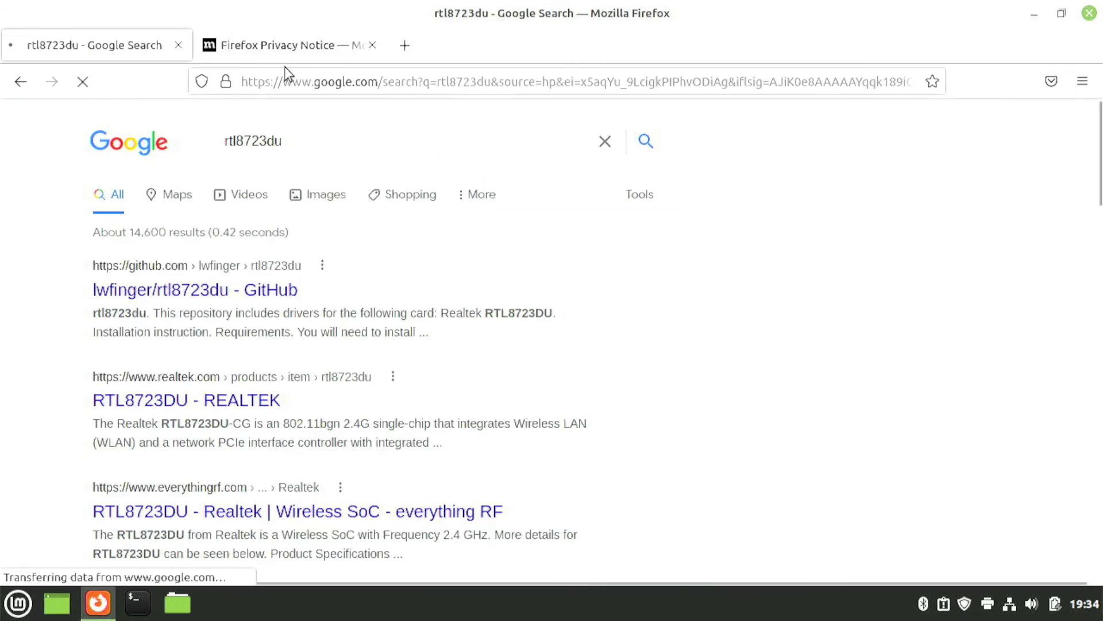
click(166, 289)
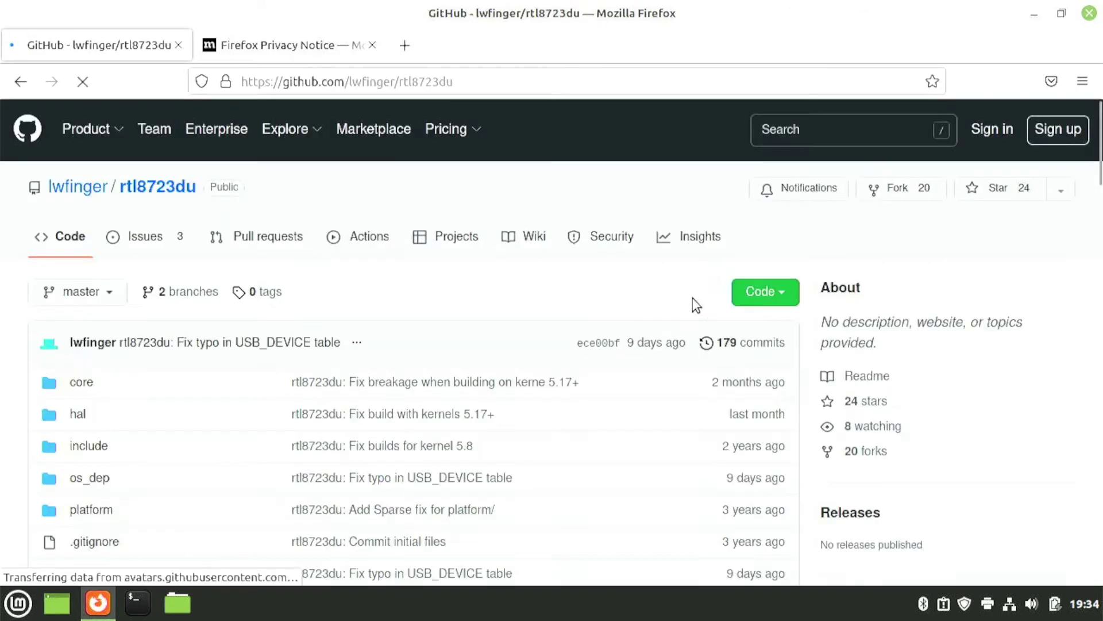
click(769, 302)
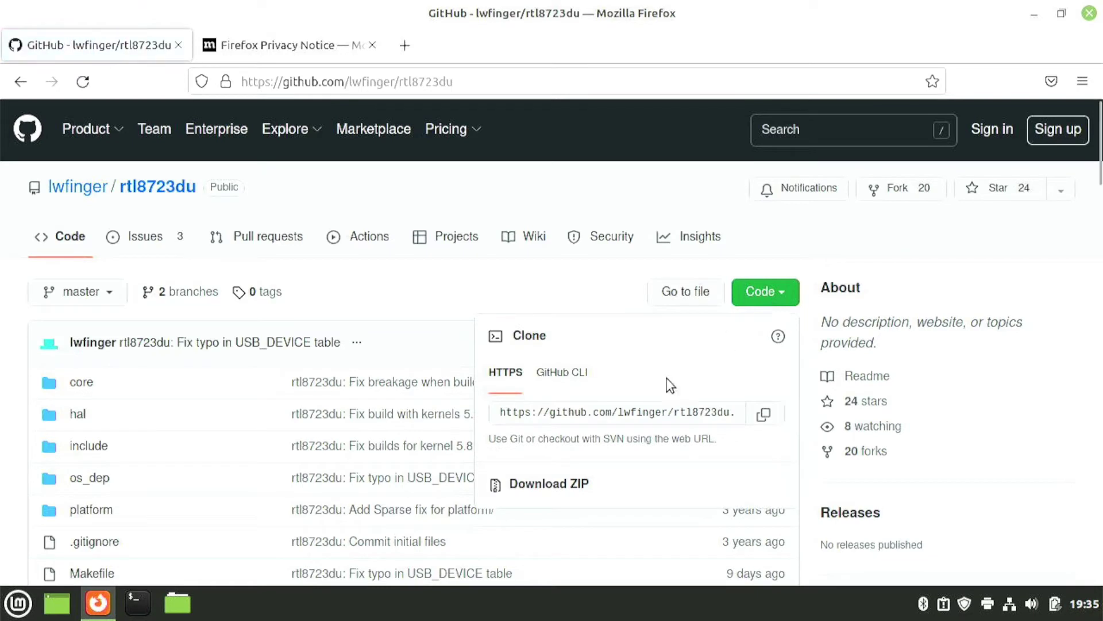
Download the repository ZIP, extract it into Downloads, and open a terminal in rtl8723du-master
click(560, 488)
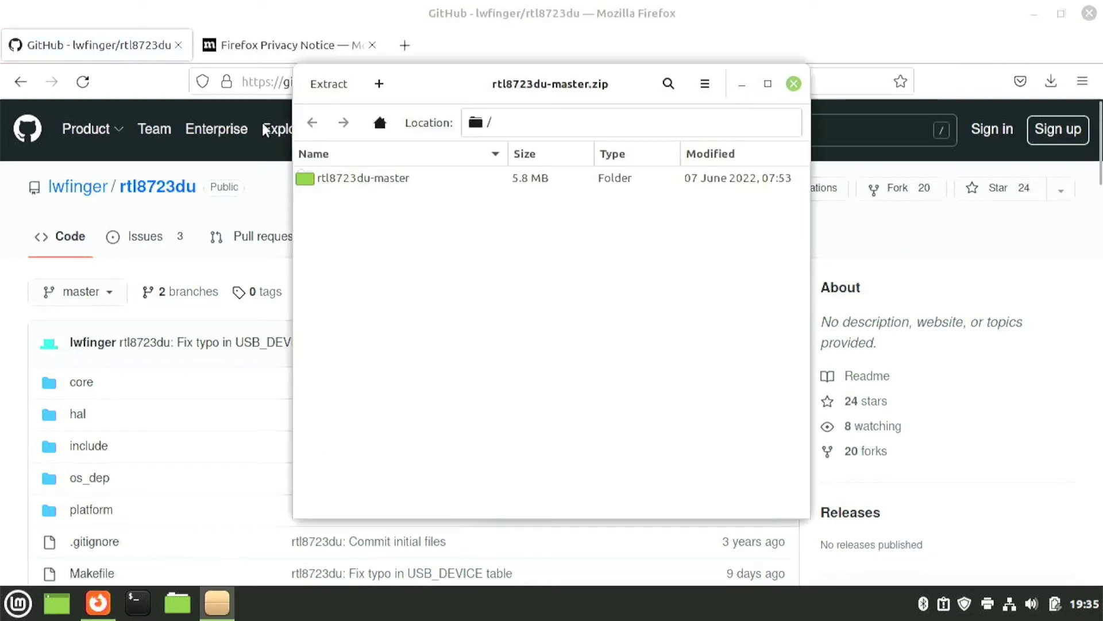
click(339, 92)
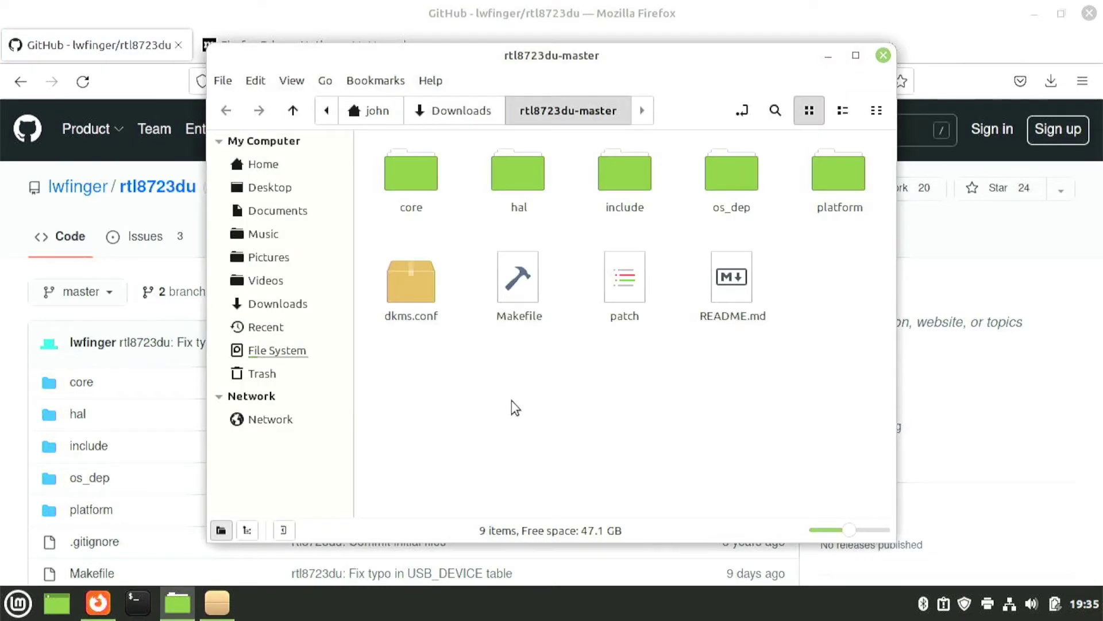
right_click(513, 404)
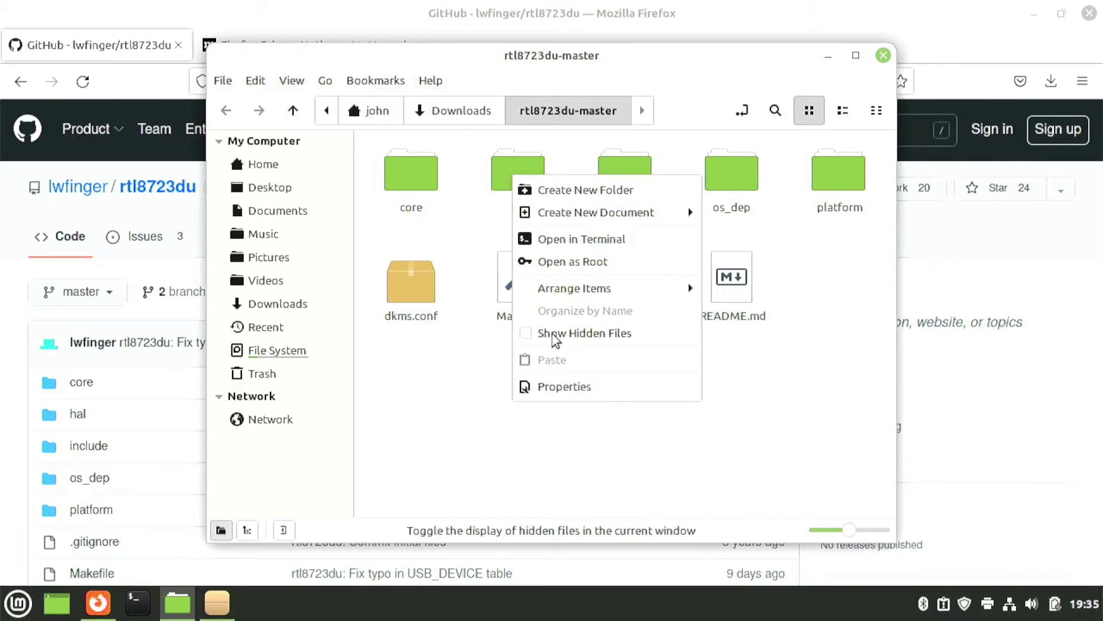
click(594, 242)
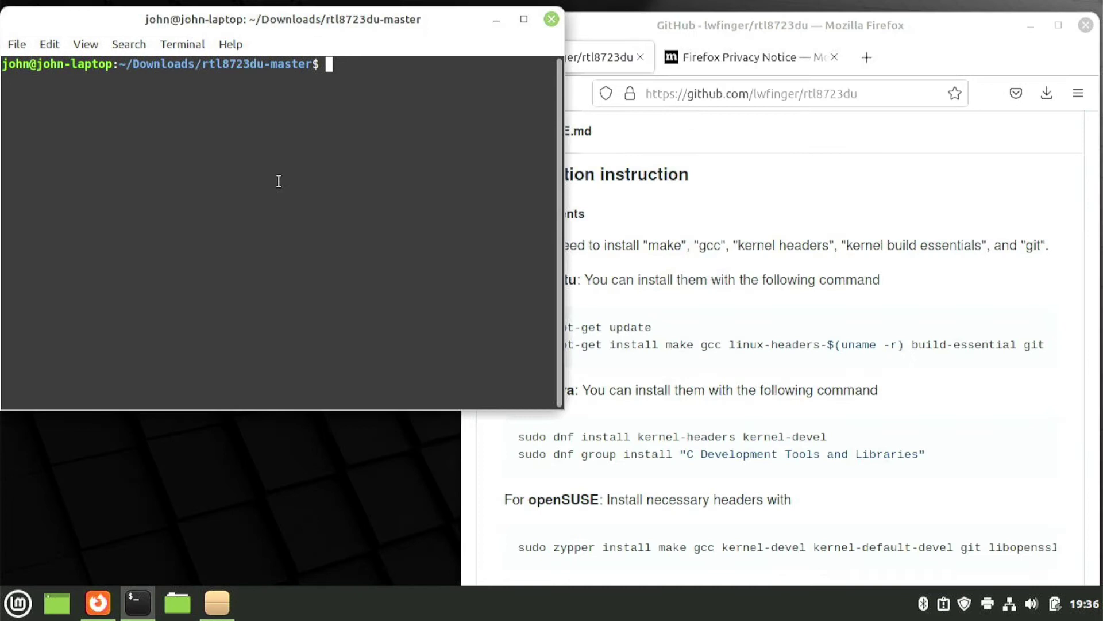
Copy 'sudo apt-get update' from the README and run it in the terminal
click(646, 292)
triple_click(618, 329)
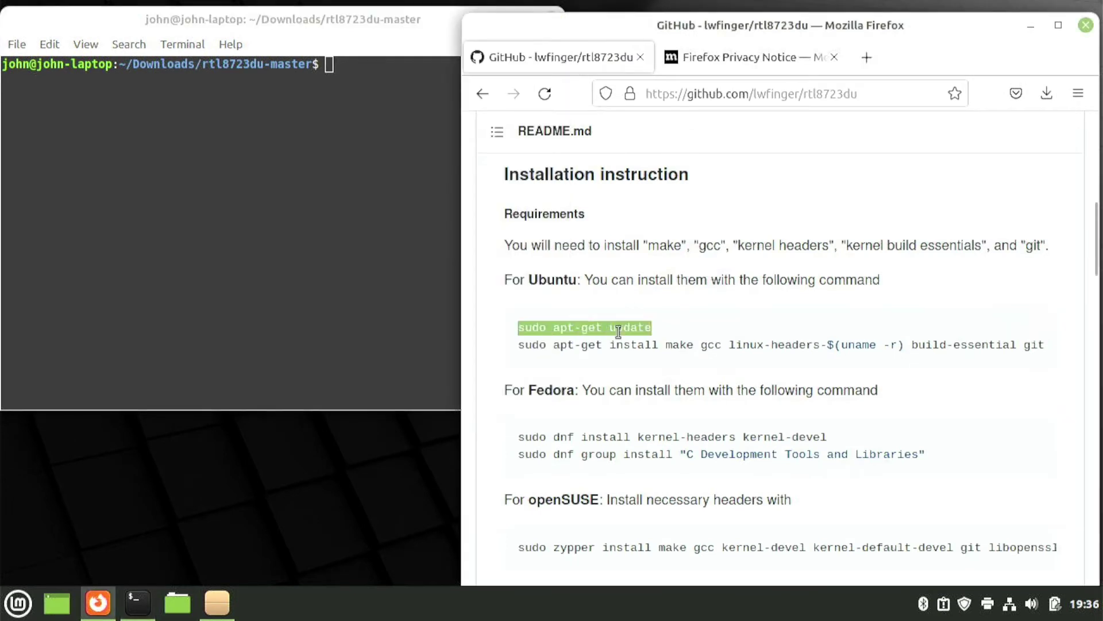
right_click(618, 332)
click(651, 348)
click(343, 143)
right_click(340, 138)
click(379, 248)
key(Return)
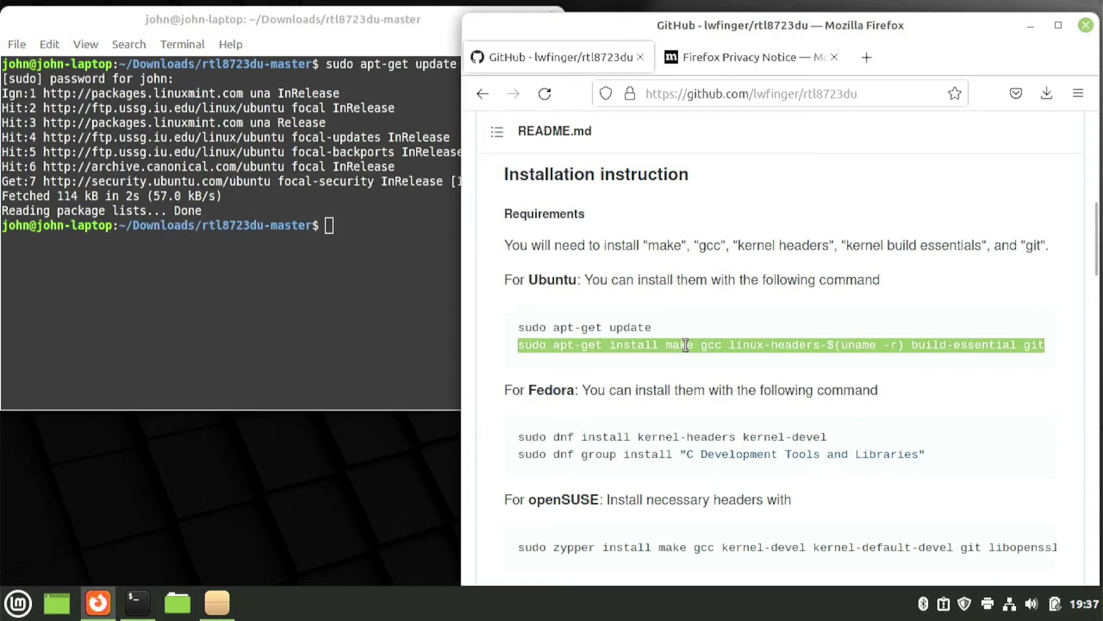
Paste the apt-get install line for make, gcc, kernel headers, build-essential and git
right_click(685, 345)
click(702, 359)
click(379, 230)
right_click(384, 224)
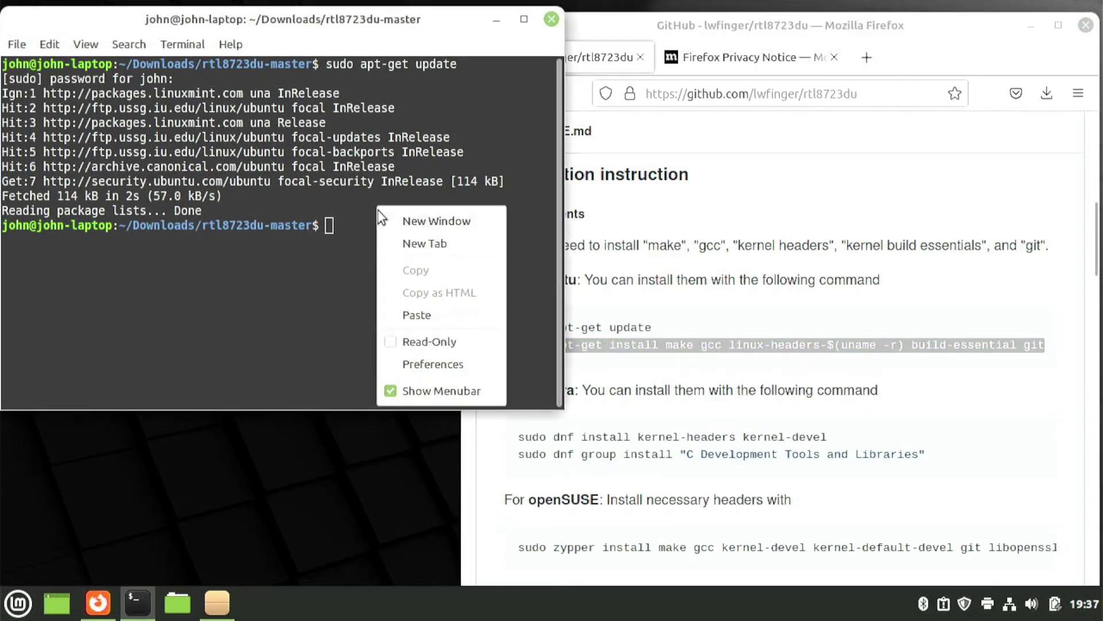
click(417, 315)
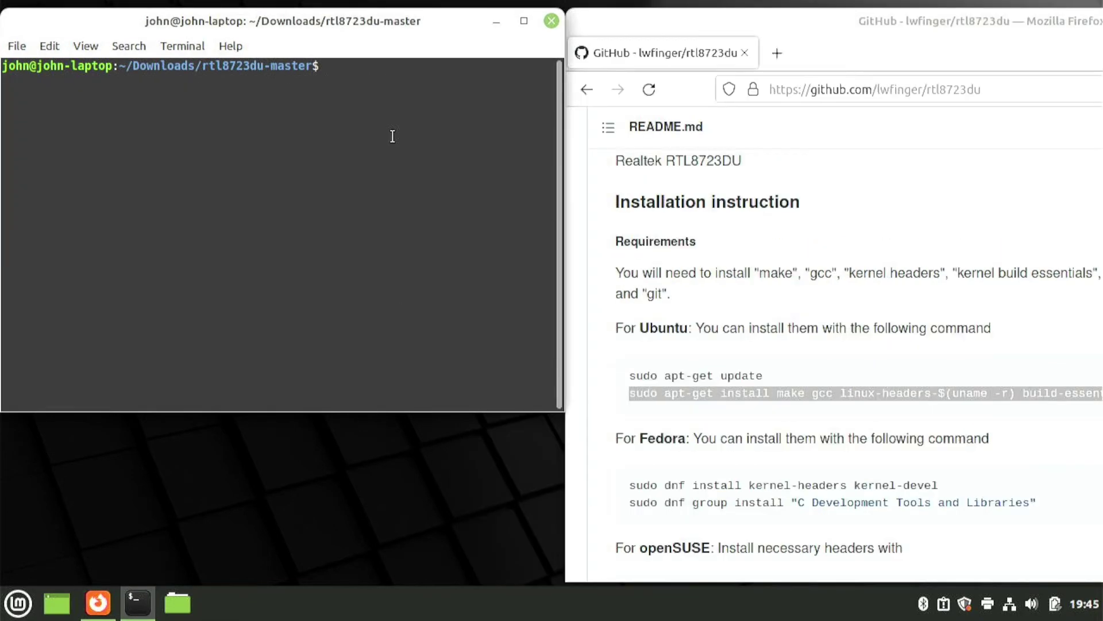
scroll(829, 237, down, 2)
scroll(828, 240, down, 10)
scroll(824, 244, up, 3)
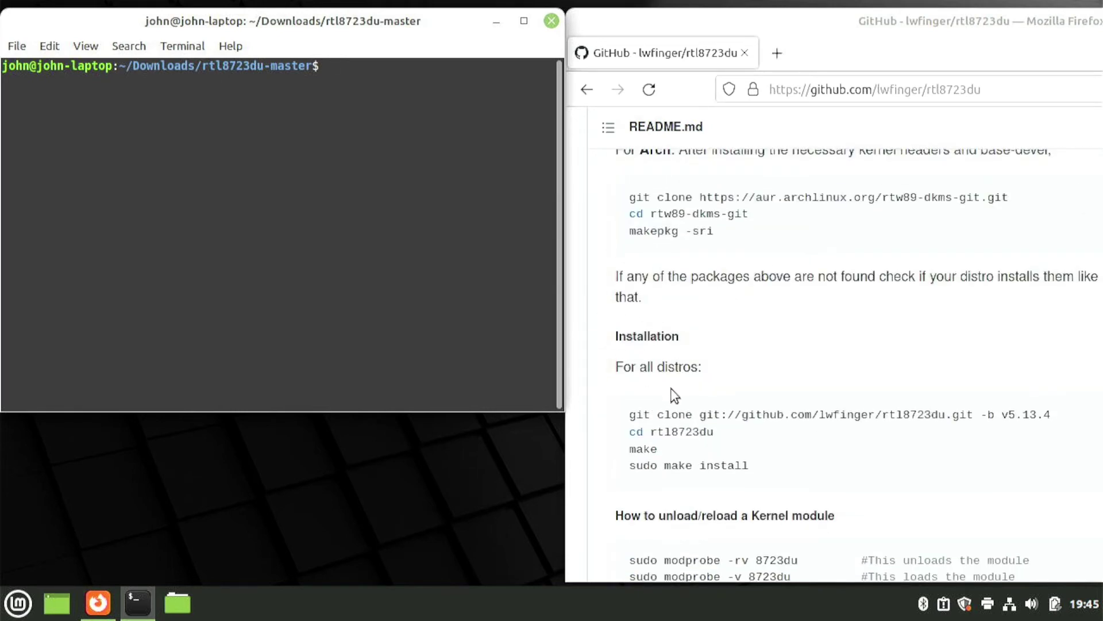
scroll(682, 396, down, 6)
scroll(732, 293, up, 3)
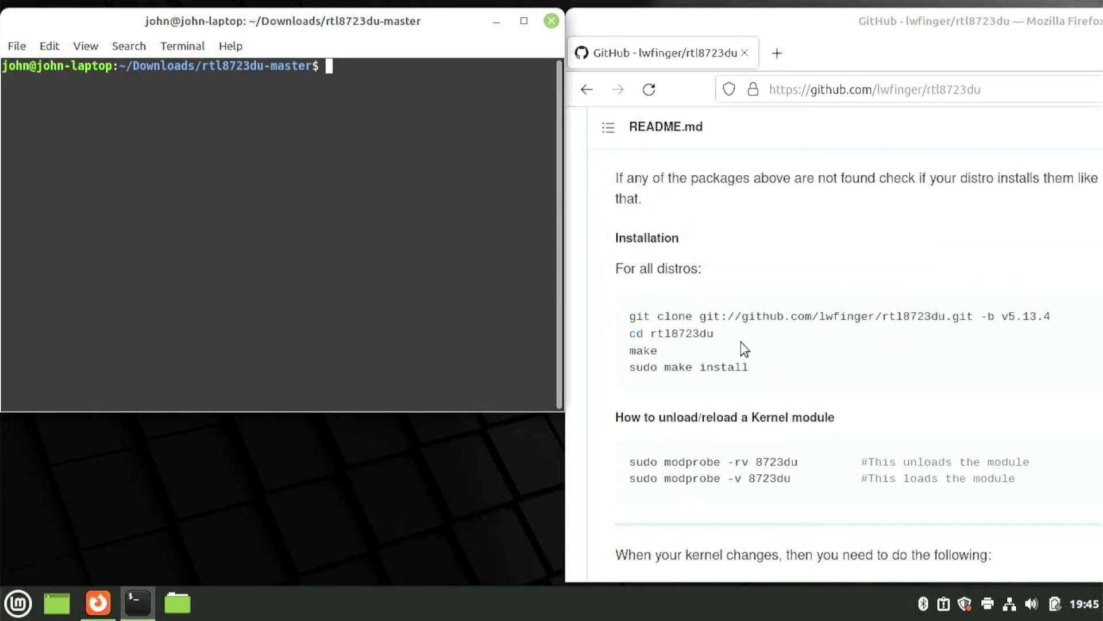
Build the 8723du driver with make -j4 and install it with sudo make install
text(make -j4)
key(Return)
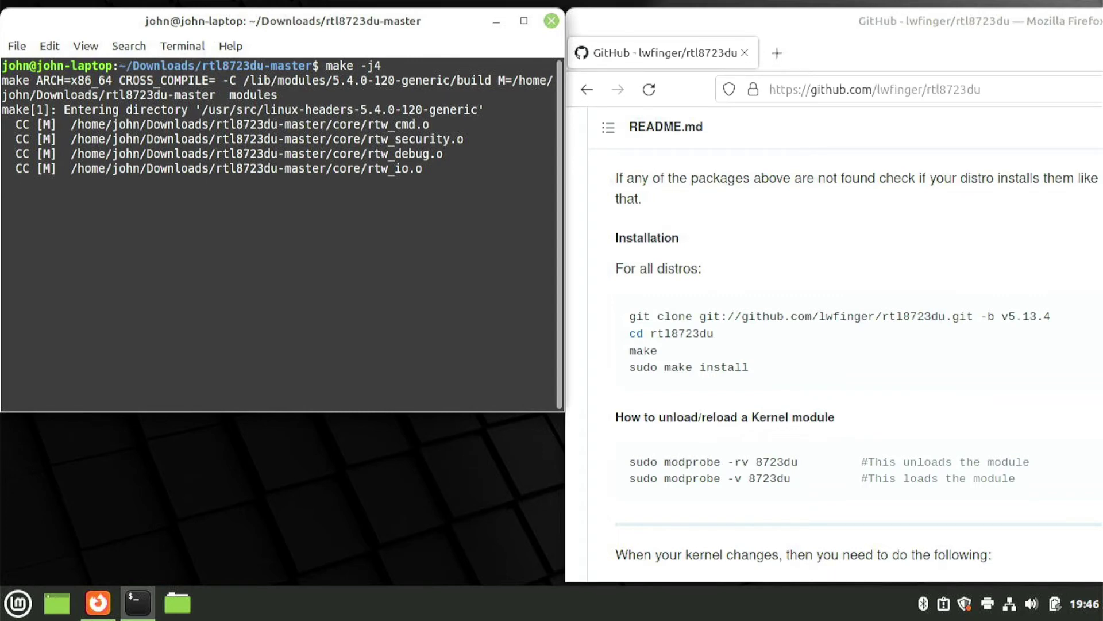
text(sudo make inst)
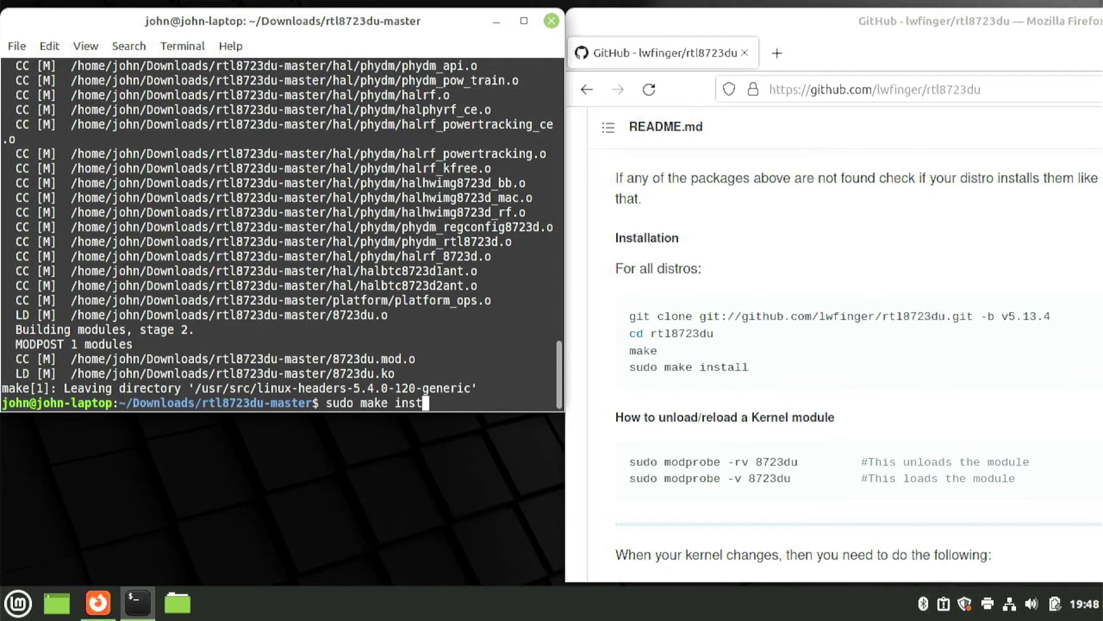
text(all)
key(Return)
Copy 'sudo modprobe -v 8723du' from the README and paste it at the terminal prompt
mouse_move(624, 477)
mouse_down()
mouse_move(802, 478)
mouse_move(621, 481)
mouse_up()
click(802, 479)
right_click(640, 476)
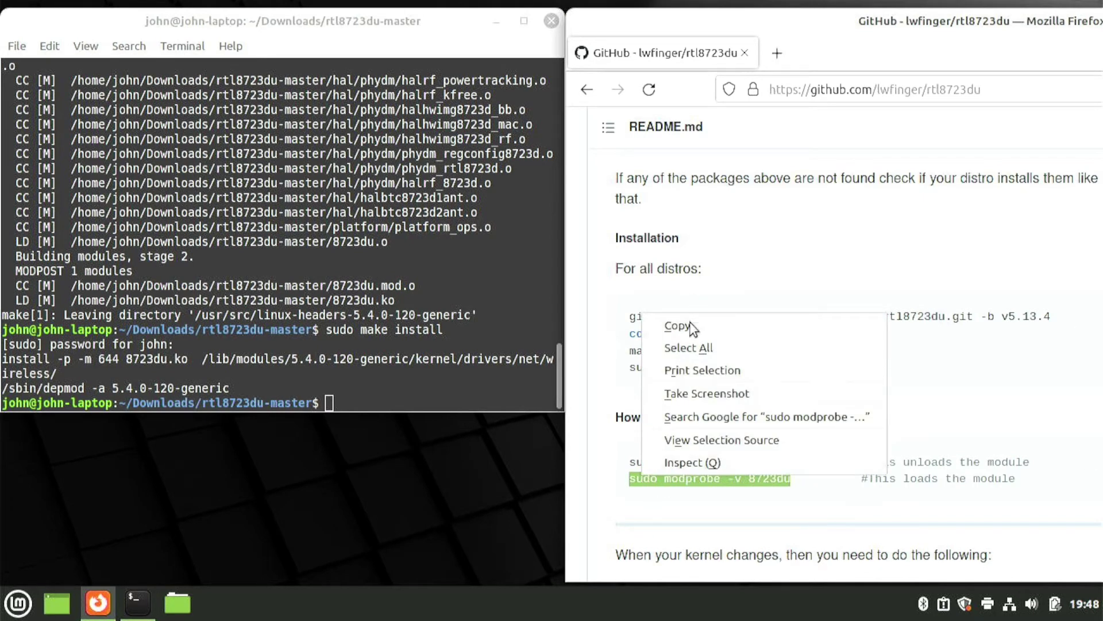
click(692, 327)
right_click(292, 332)
click(339, 441)
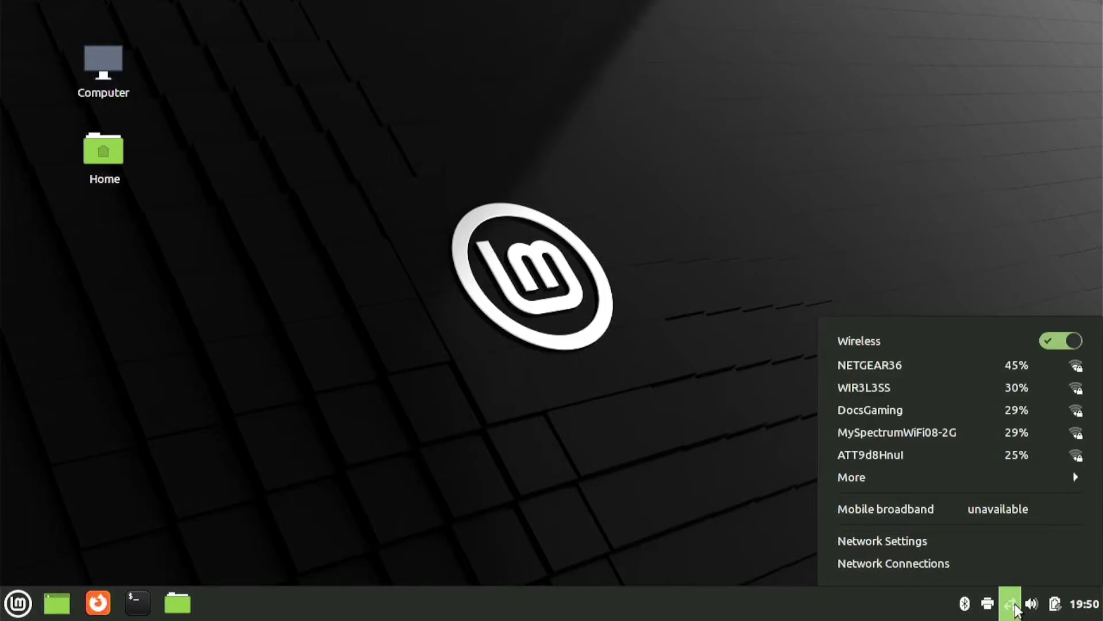
Show the Wi-Fi network list from the system tray, revealing networks like NETGEAR36 and DocsGaming
click(749, 553)
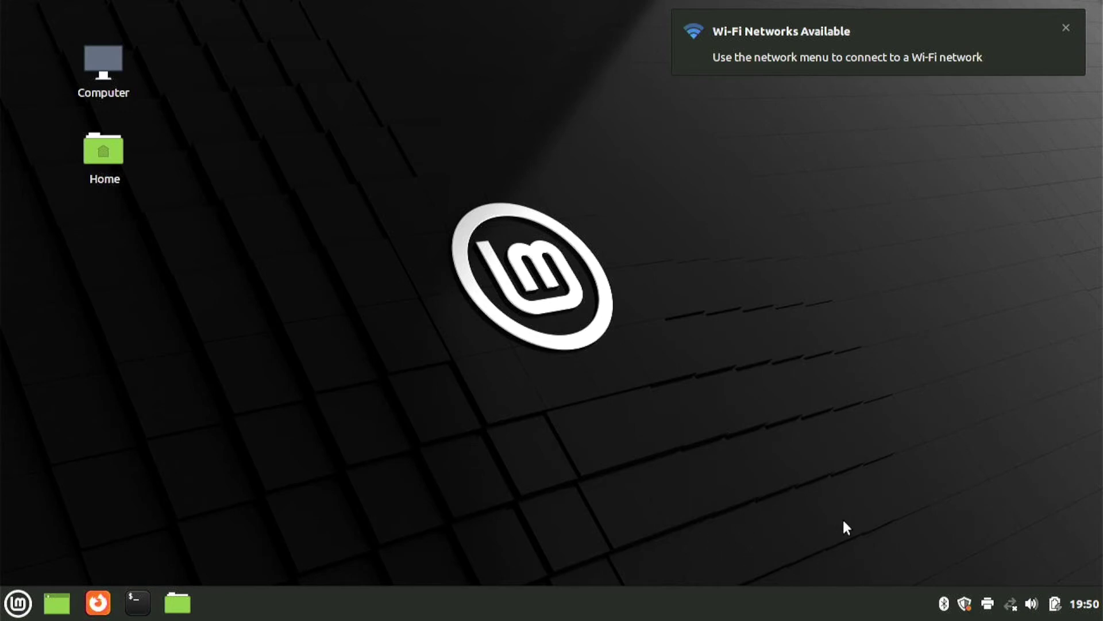
click(1010, 604)
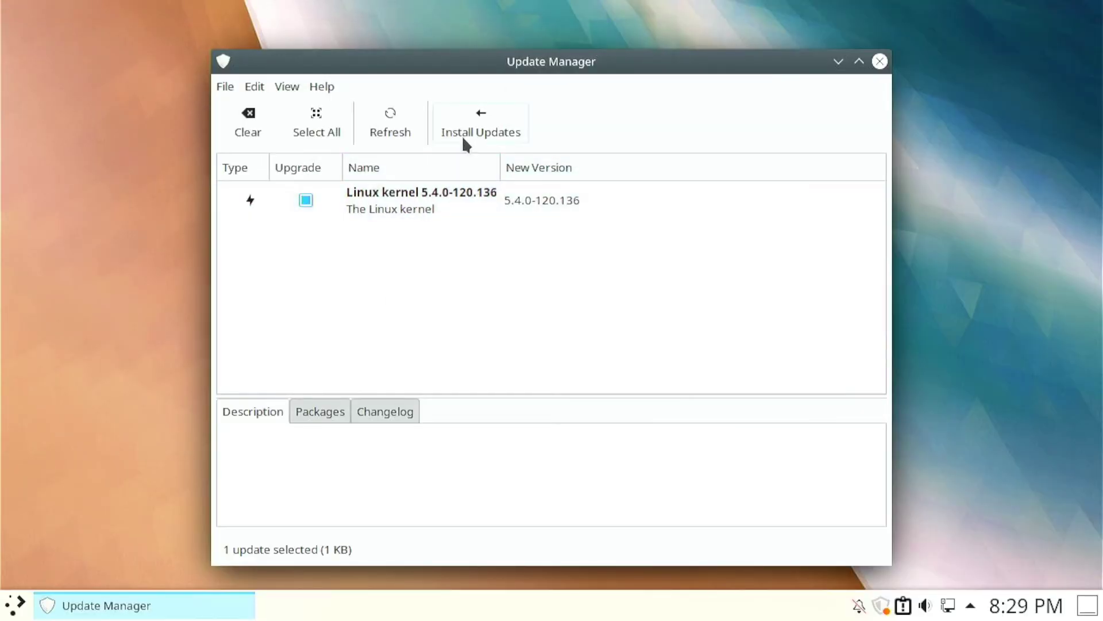
Begin installing the selected Linux kernel 5.4.0-120.136 update in Update Manager
click(474, 113)
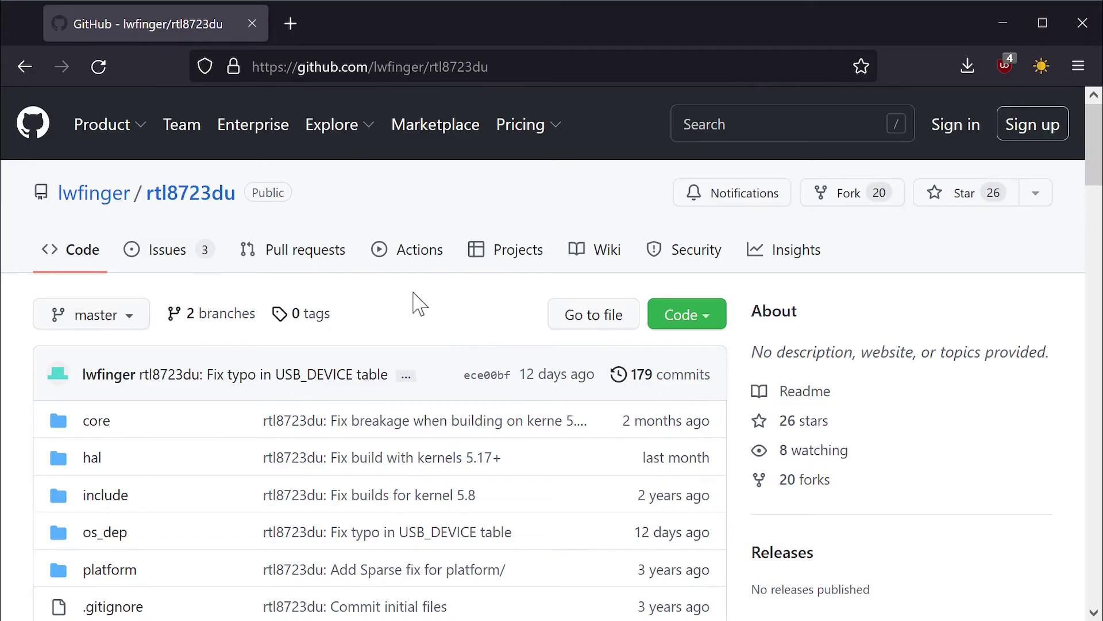
Scroll the rtl8723du README down to the 'When your kernel changes' block, briefly selecting 'make clean'
scroll(420, 304, down, 20)
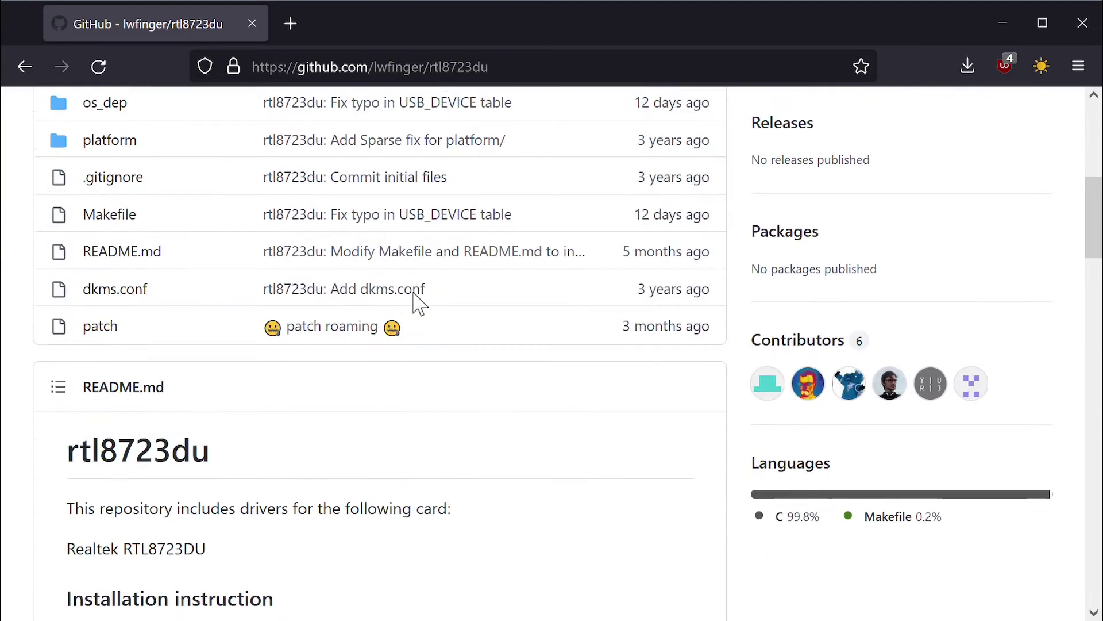
scroll(420, 303, down, 5)
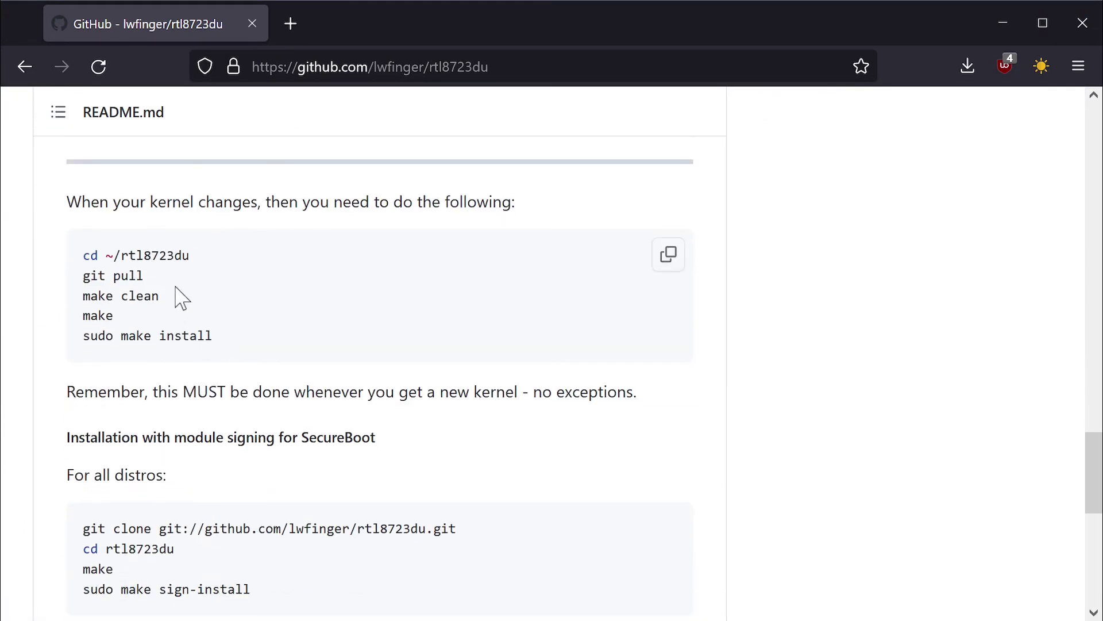
drag(187, 301, 74, 298)
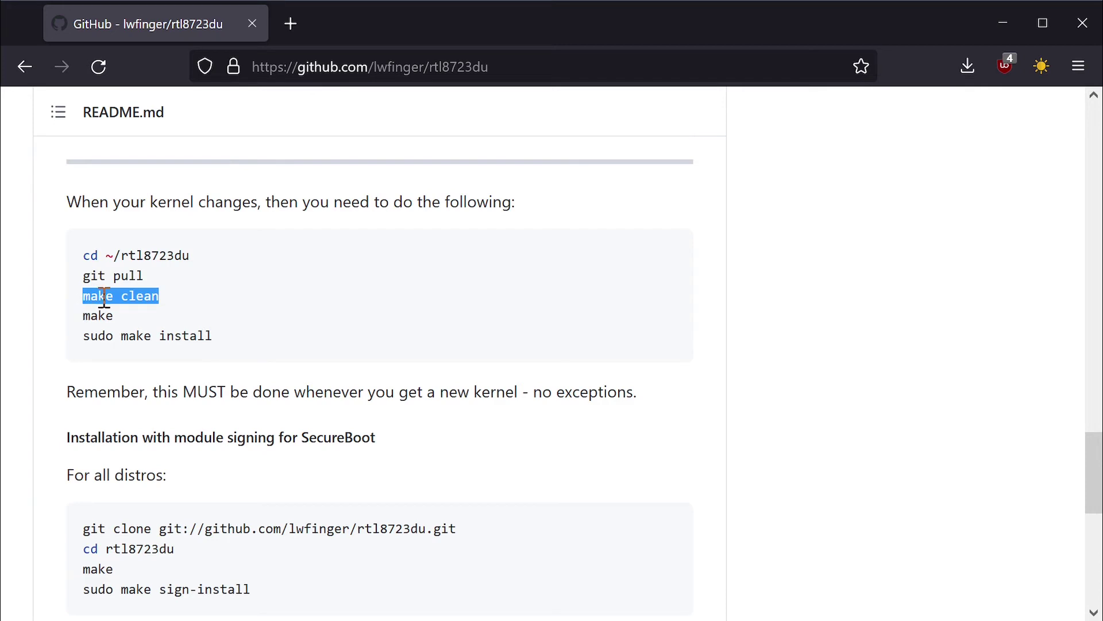
click(108, 322)
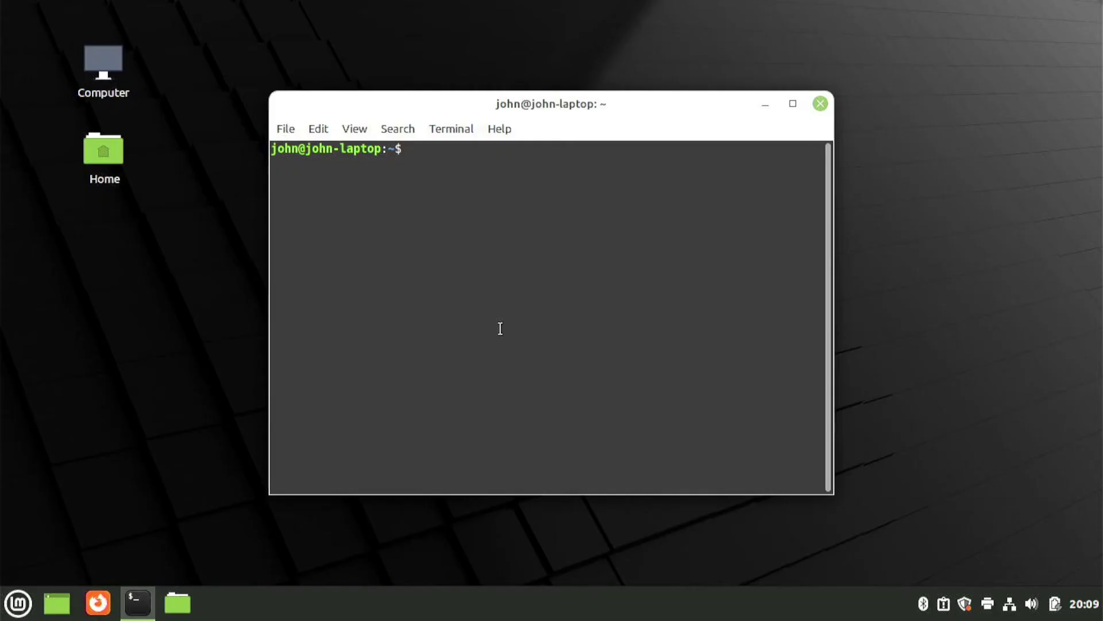
Refresh the package lists with sudo apt update, entering the sudo password
text(sudo apt upda)
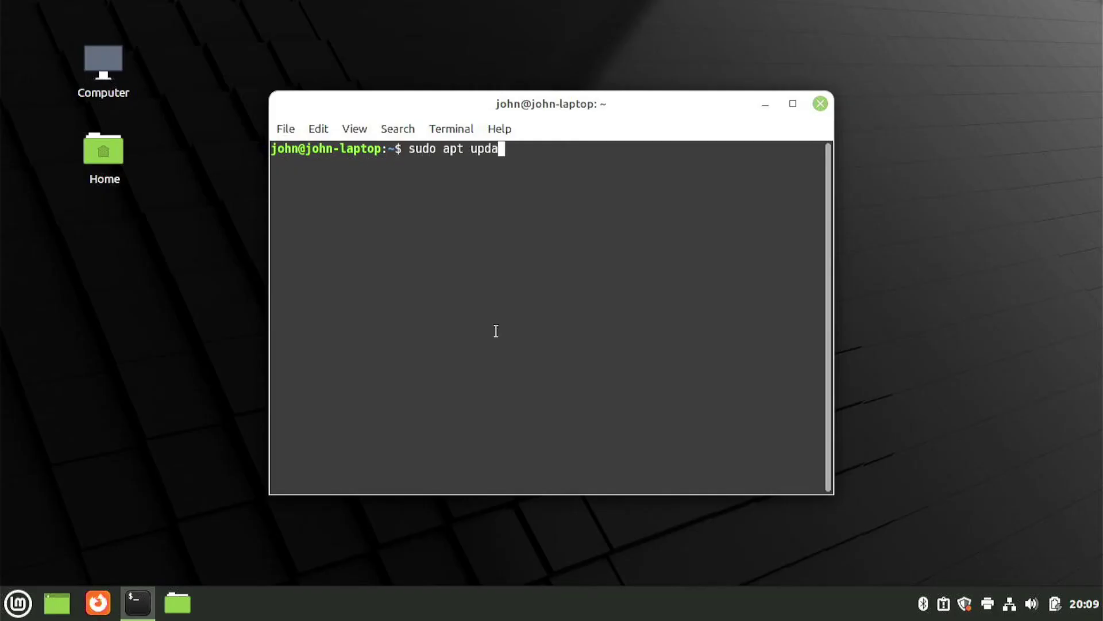
text(te)
key(Return)
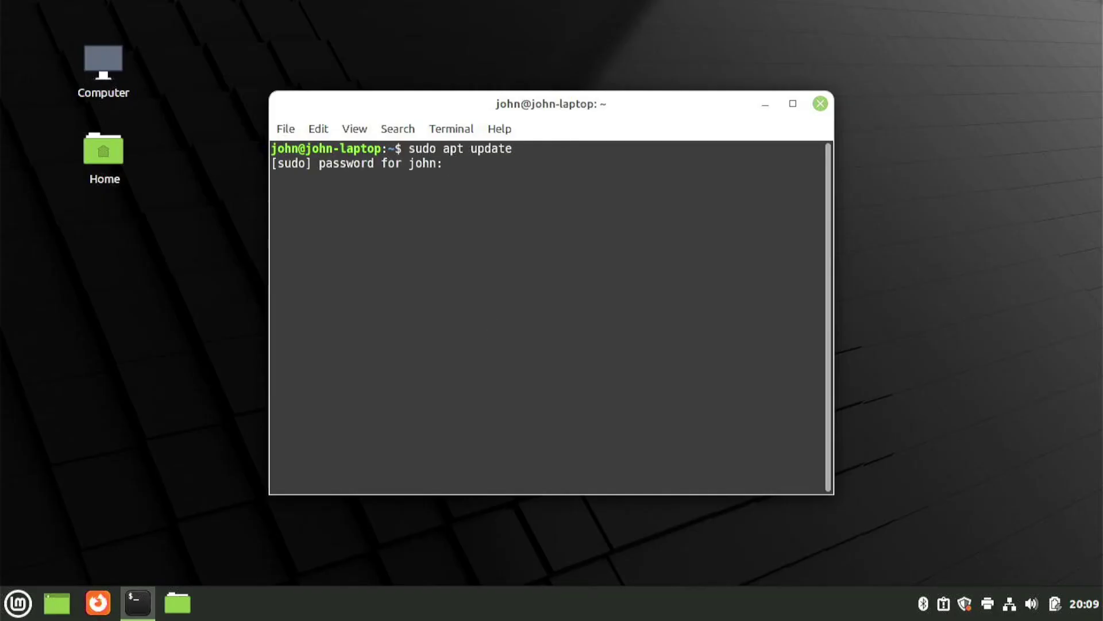
text(*****)
key(Return)
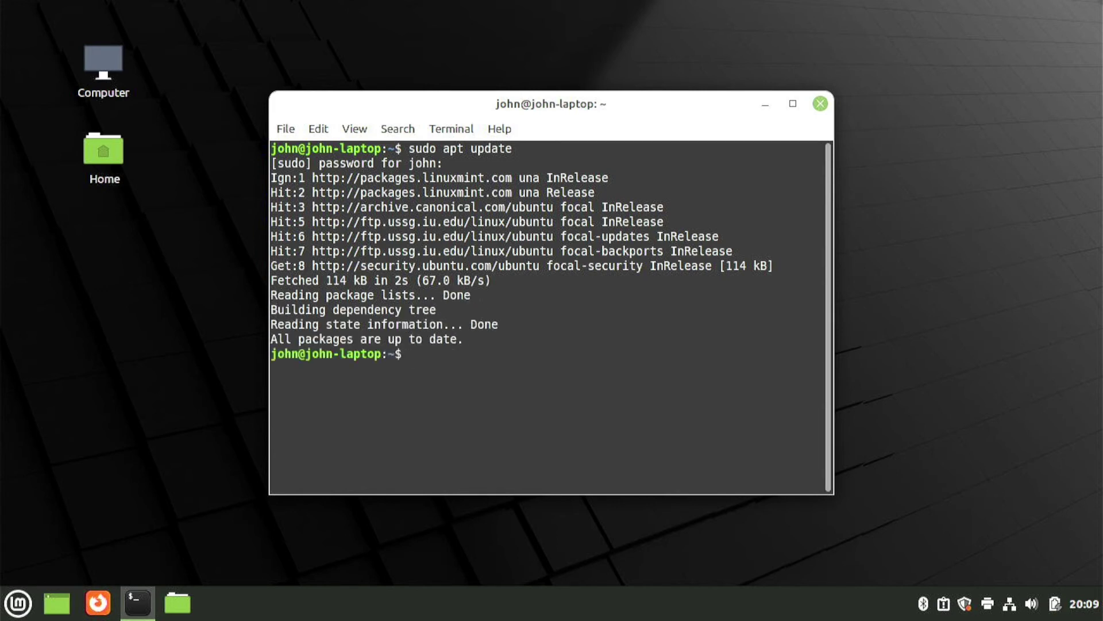
Run sudo apt install kde-full up to the confirmation for 1011 new packages
double_click(477, 350)
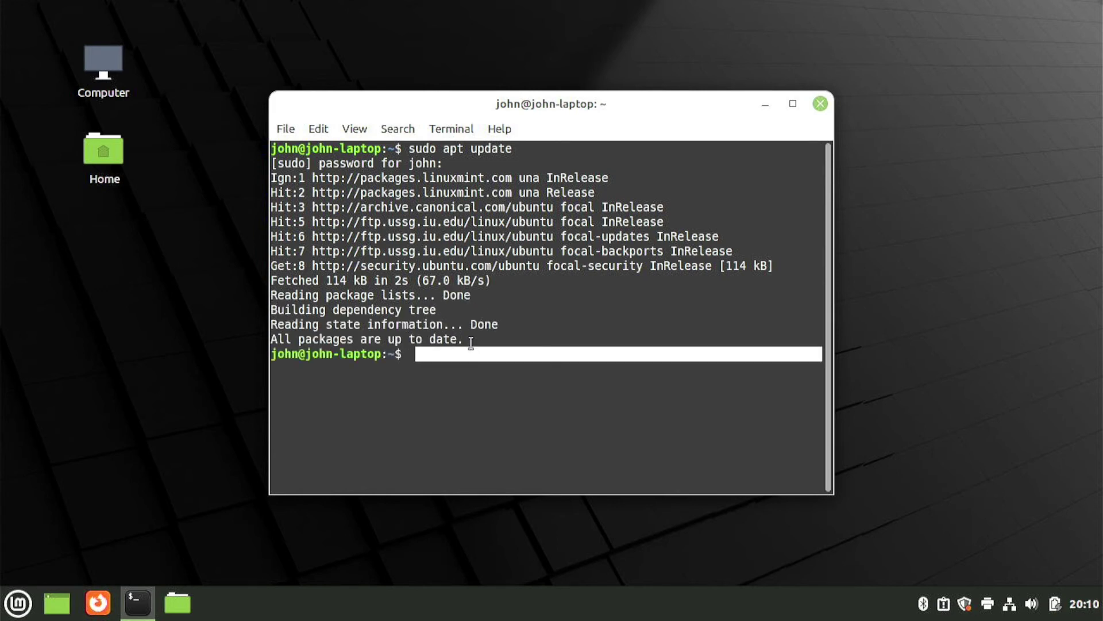
click(470, 342)
text(sudo )
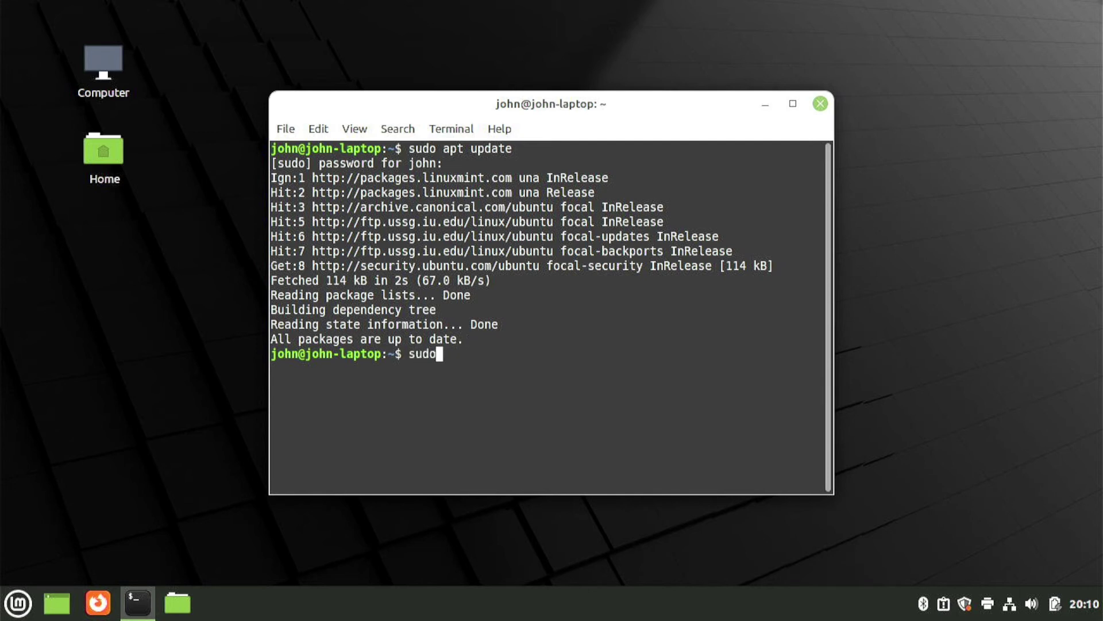
text(apt install kde-full)
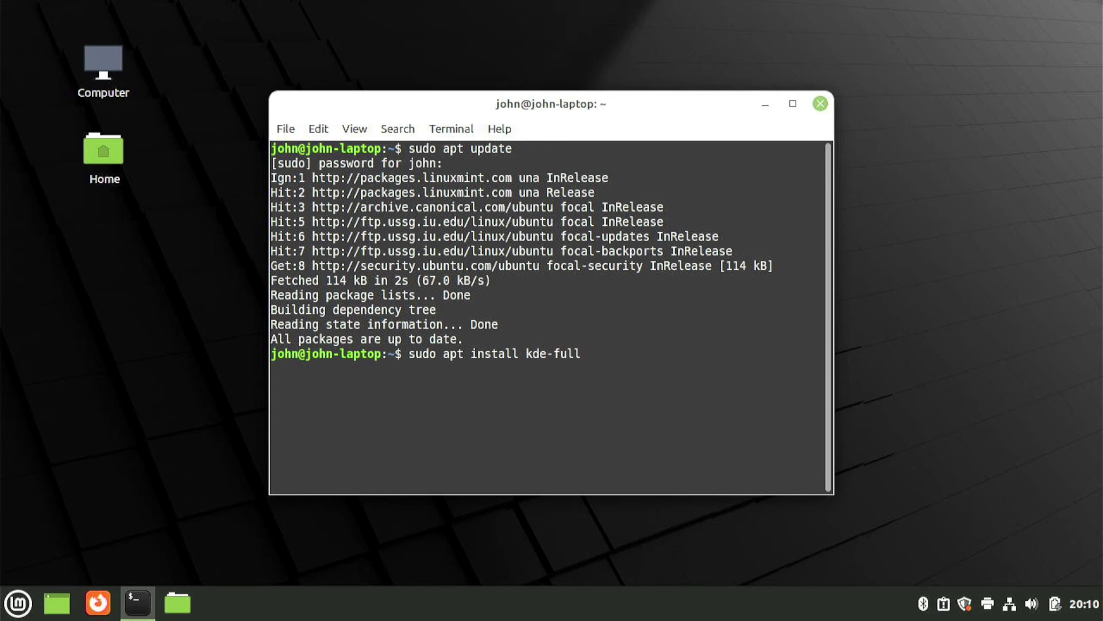
key(Return)
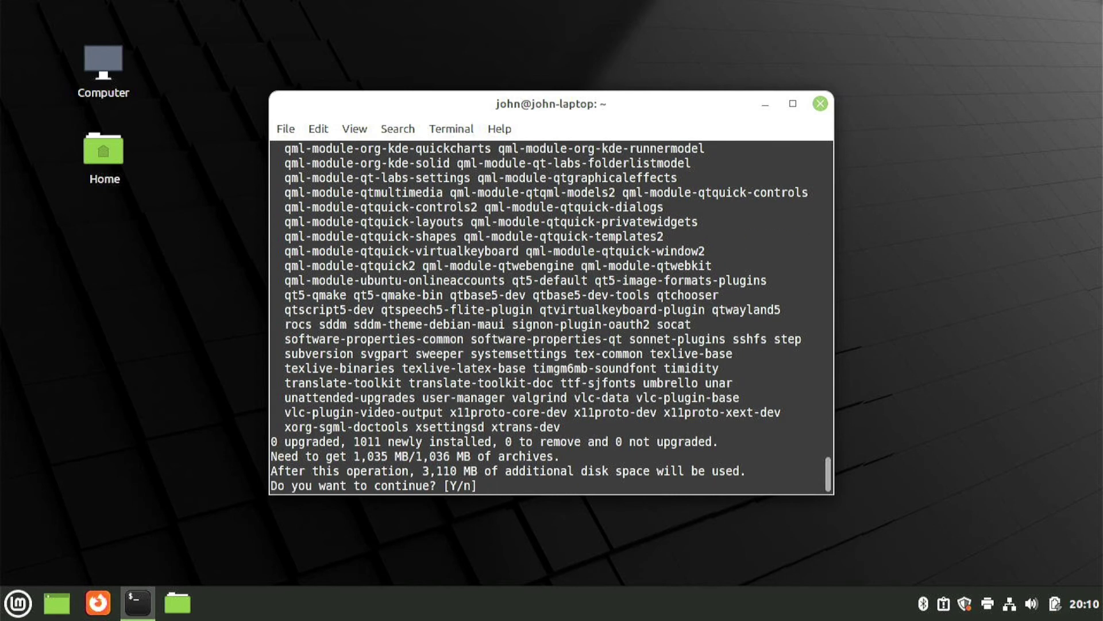
Confirm the kde-full install, choose sddm as default display manager, then reboot with sudo reboot
text(y)
key(Return)
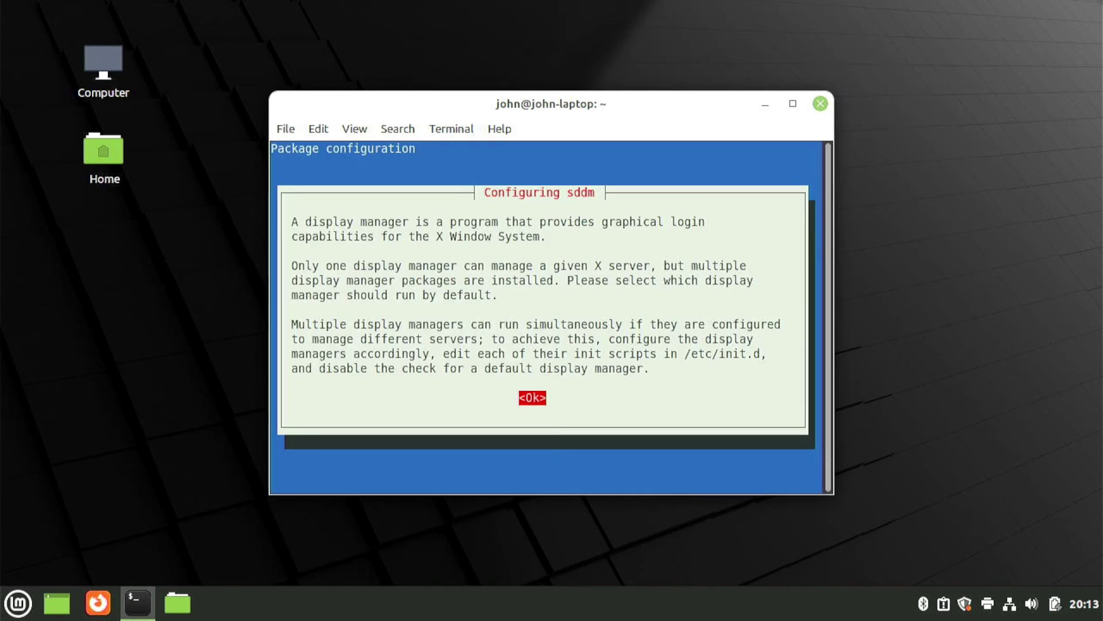
key(Return)
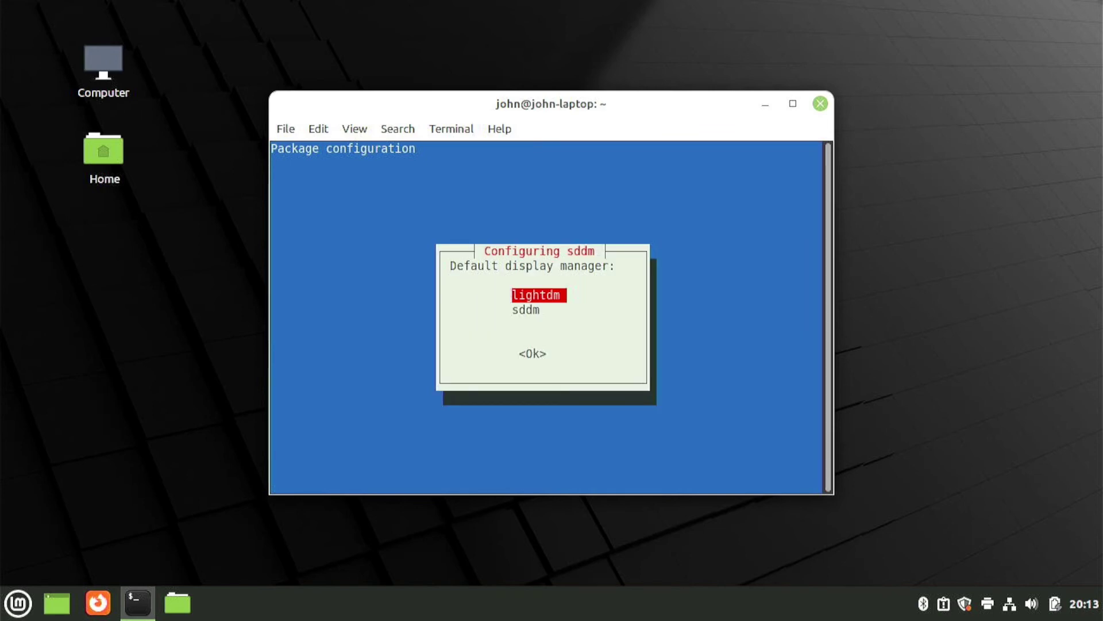
key(Down)
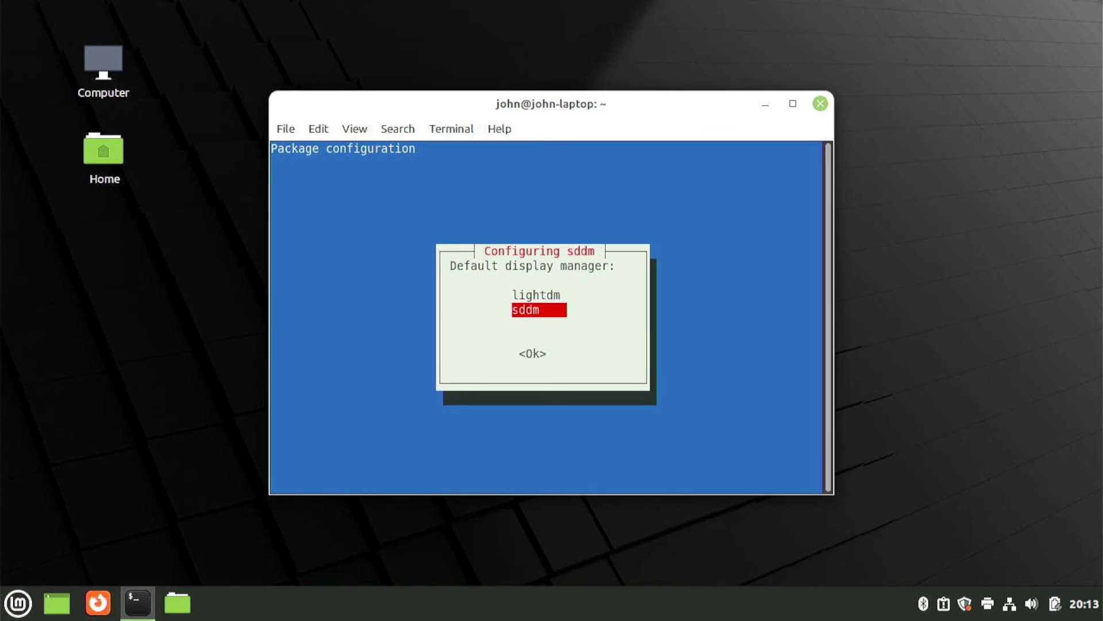
key(Return)
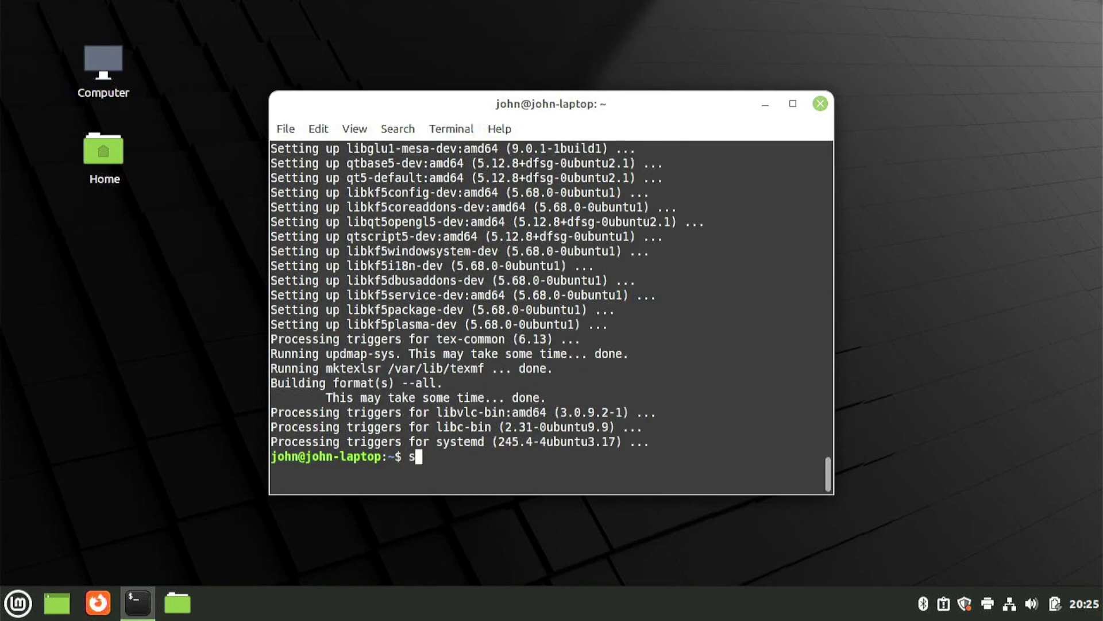
text(sudo reboot)
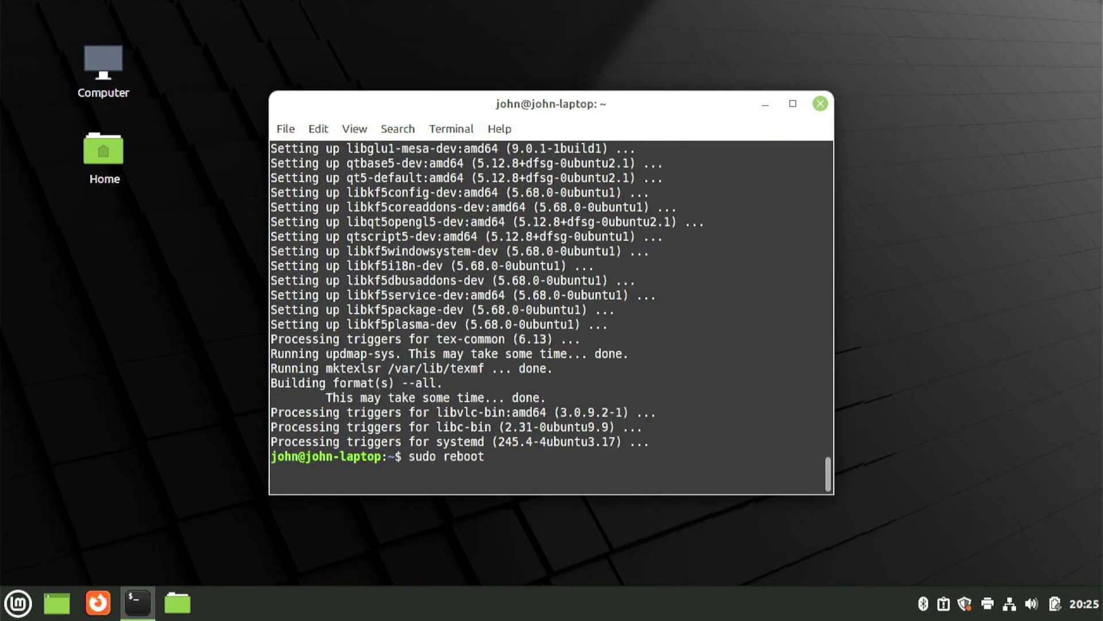
key(Return)
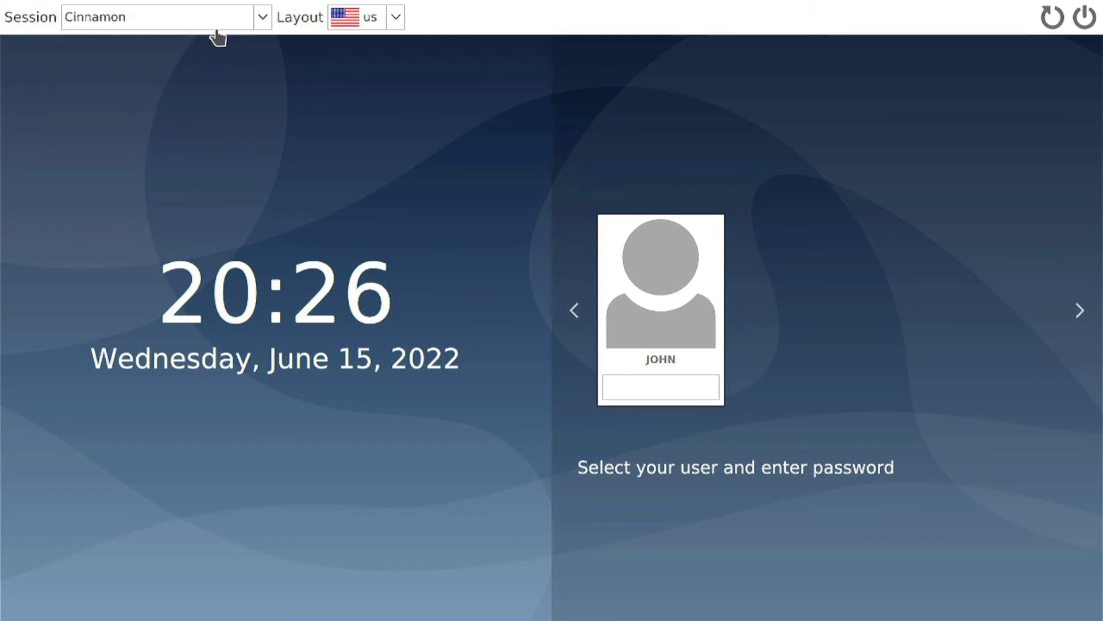
Pick the Plasma session on the sddm login screen and sign in with the user's password
click(218, 28)
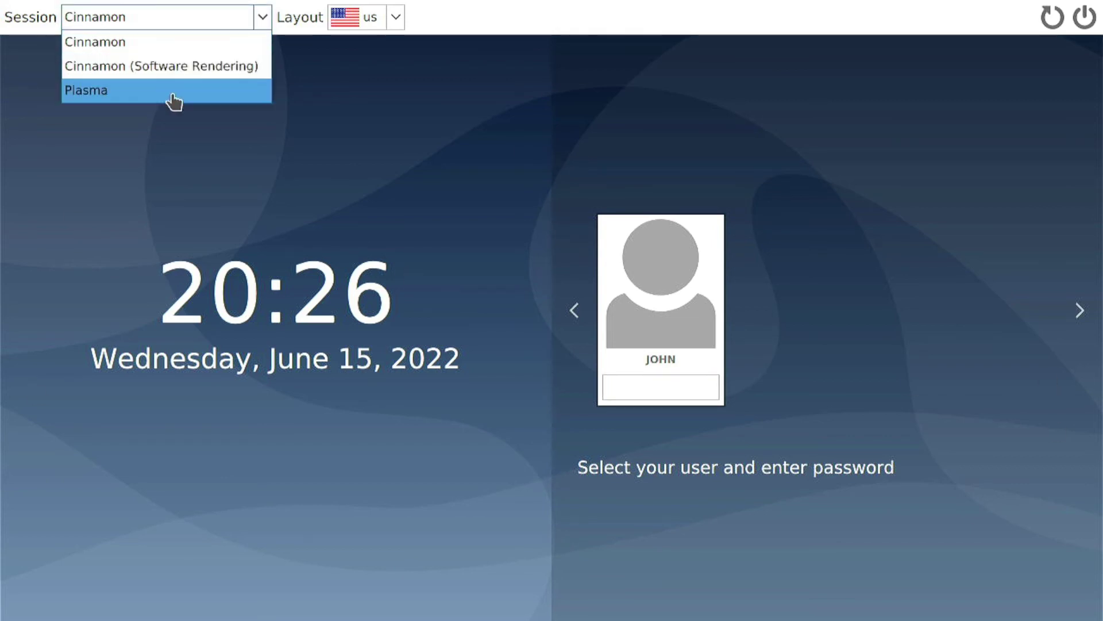
click(170, 92)
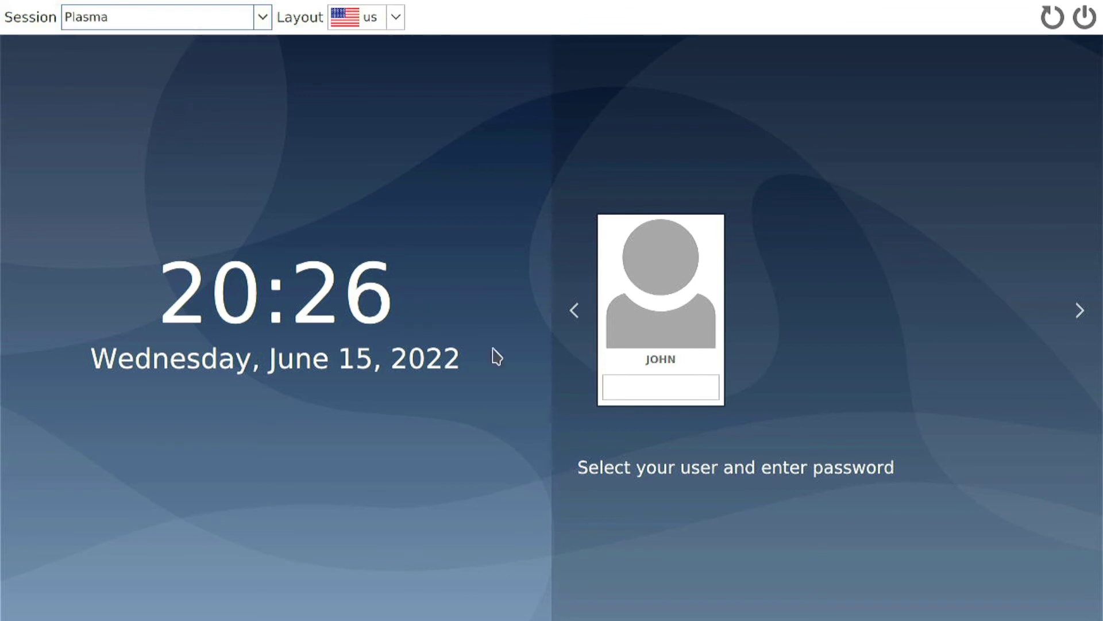
click(666, 393)
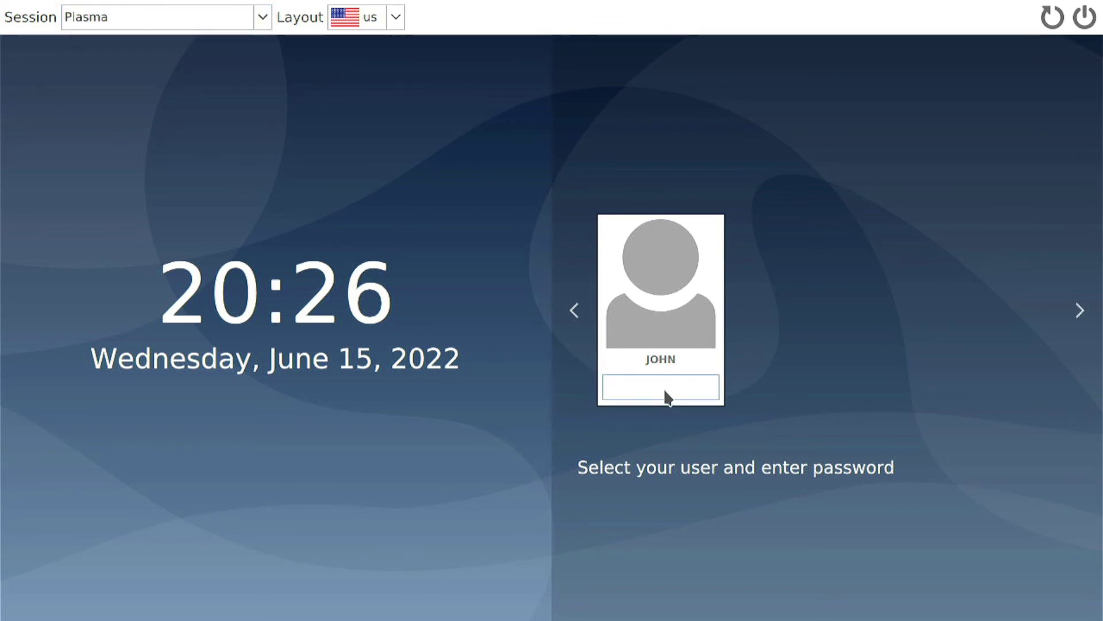
key(Return)
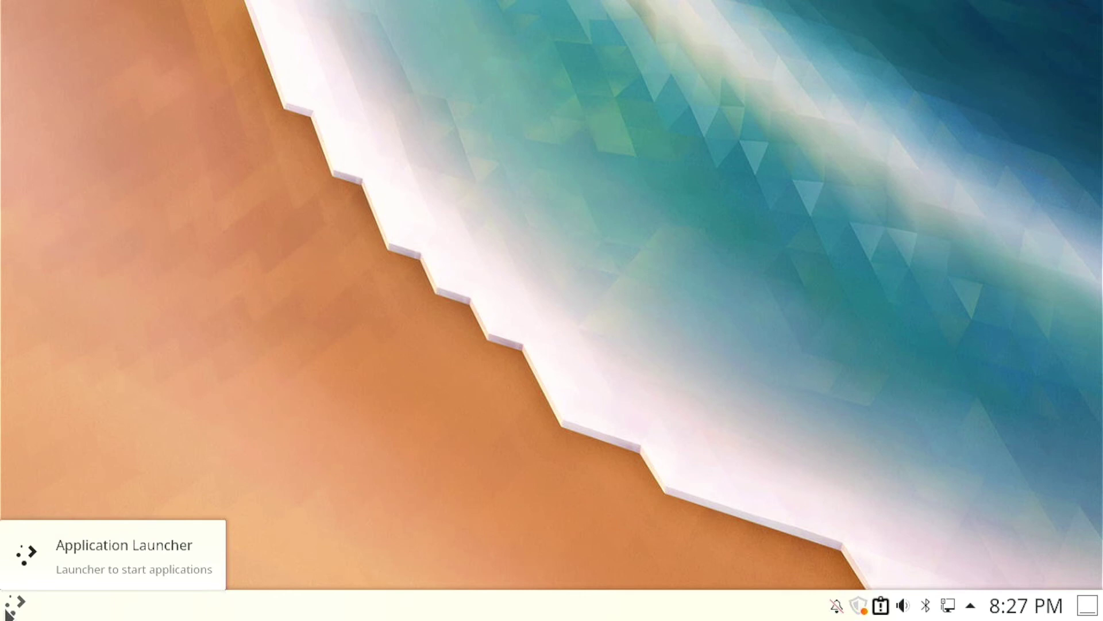
Bring up the Plasma Application Launcher from the left end of the panel
click(9, 612)
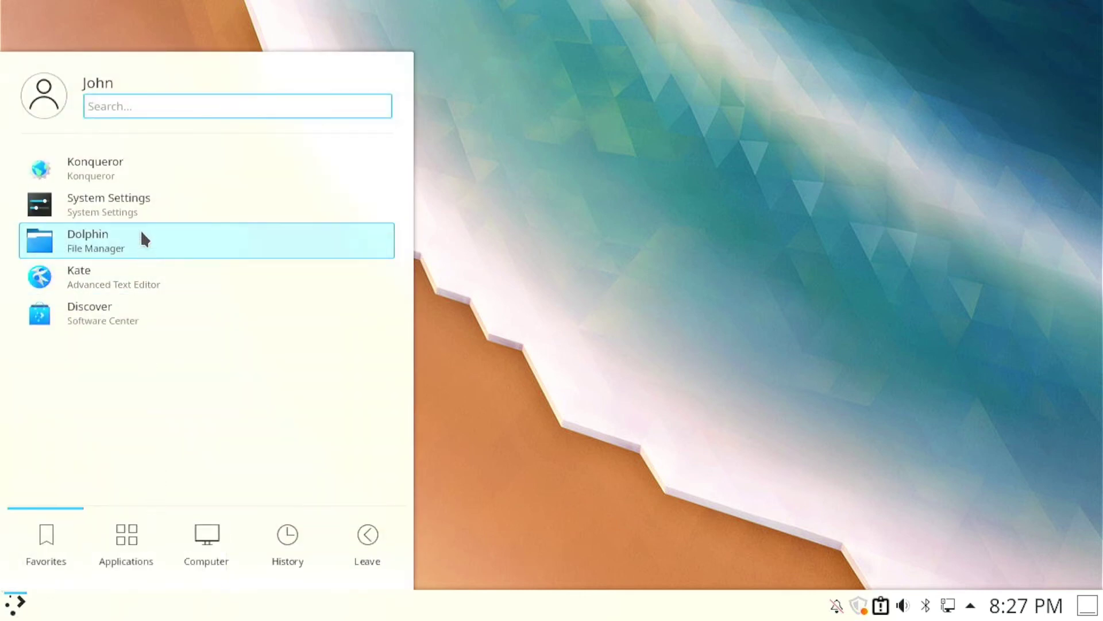